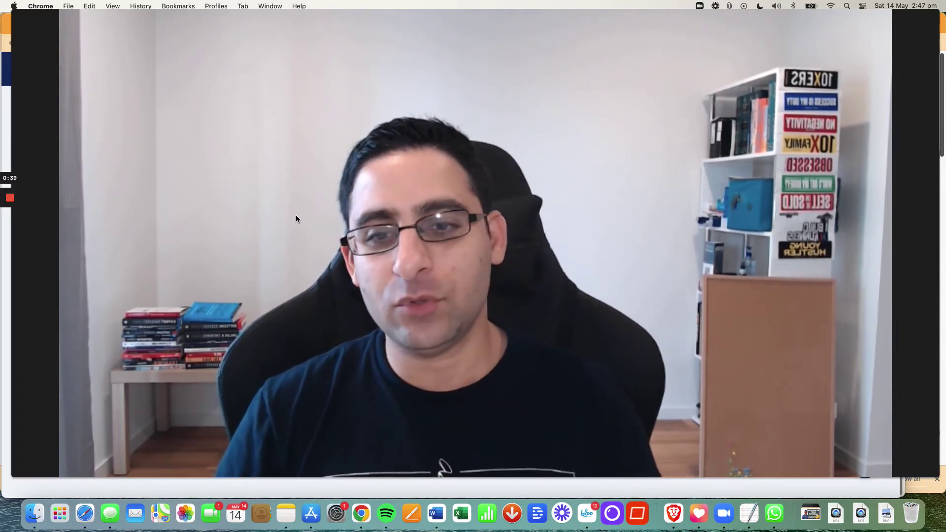
Switch to Chrome showing the Systeme.io Funnels dashboard with its 35 active funnels.
left_click(296, 212)
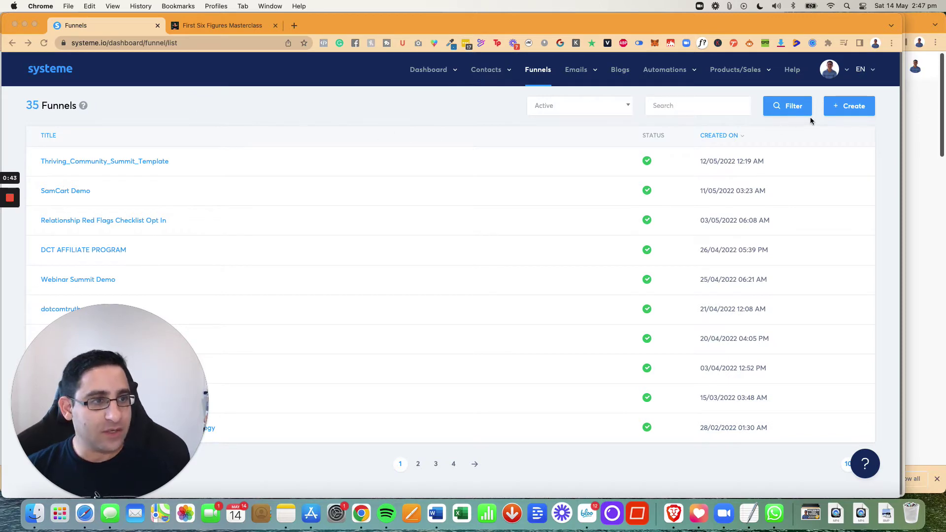
Create a 'Build an audience' funnel named 'GDPR compliance checkbox'.
left_click(841, 109)
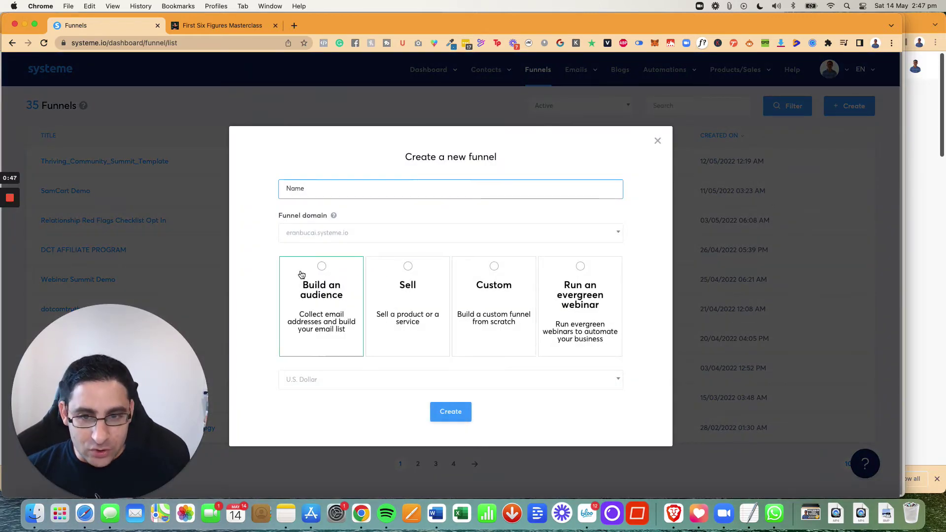
left_click(321, 266)
left_click(333, 190)
type("GDPR compliance checkbox")
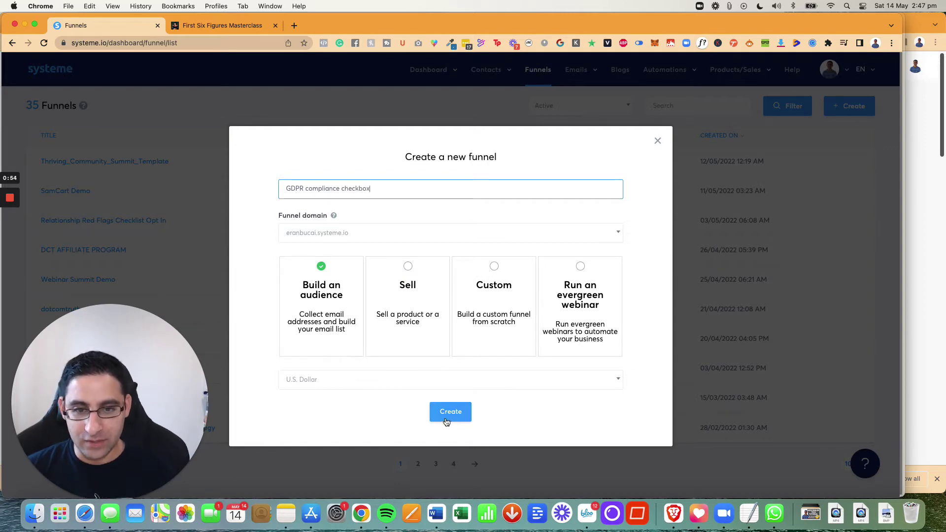
left_click(454, 416)
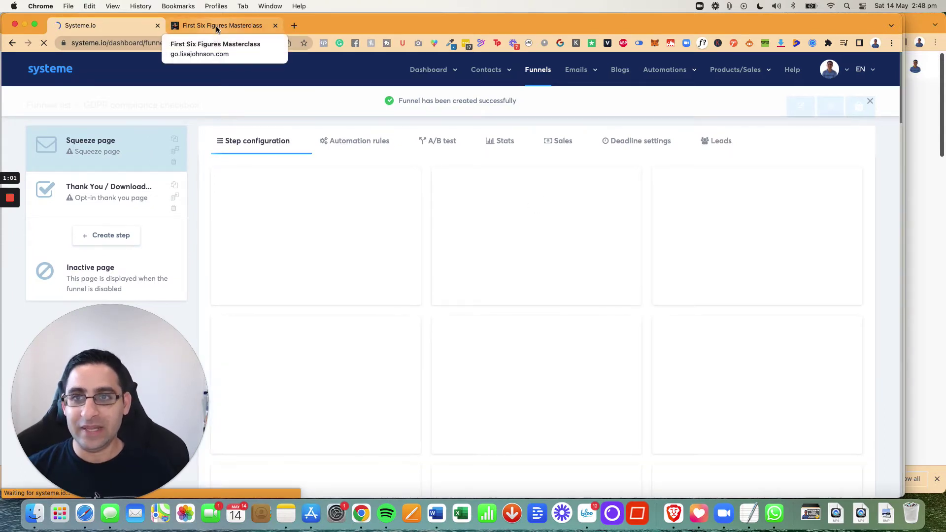
left_click(215, 26)
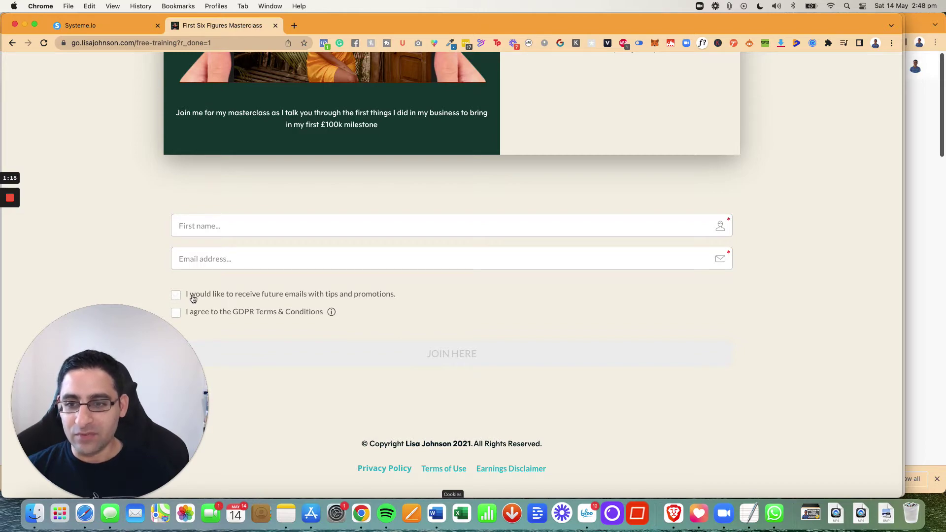
Return to the new funnel and pick the desert 3 step system template.
left_click(87, 27)
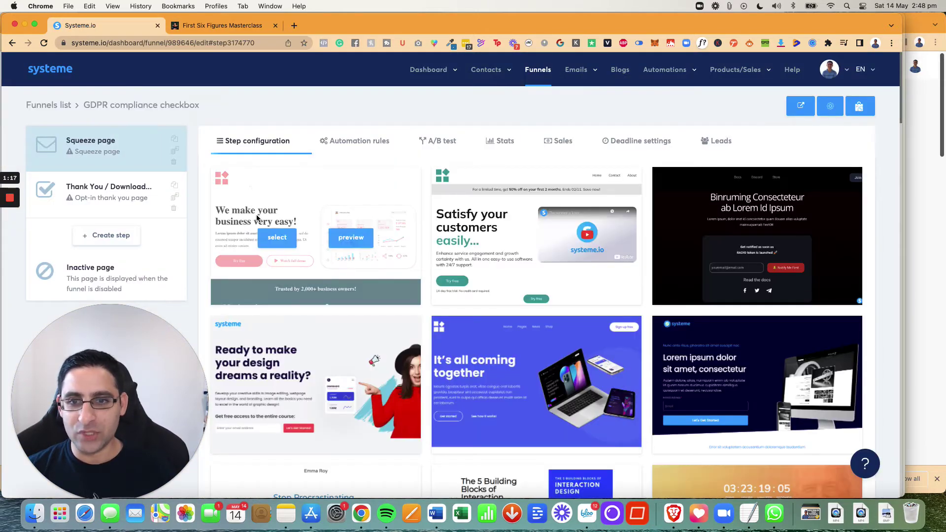
scroll(423, 232, "down", 10)
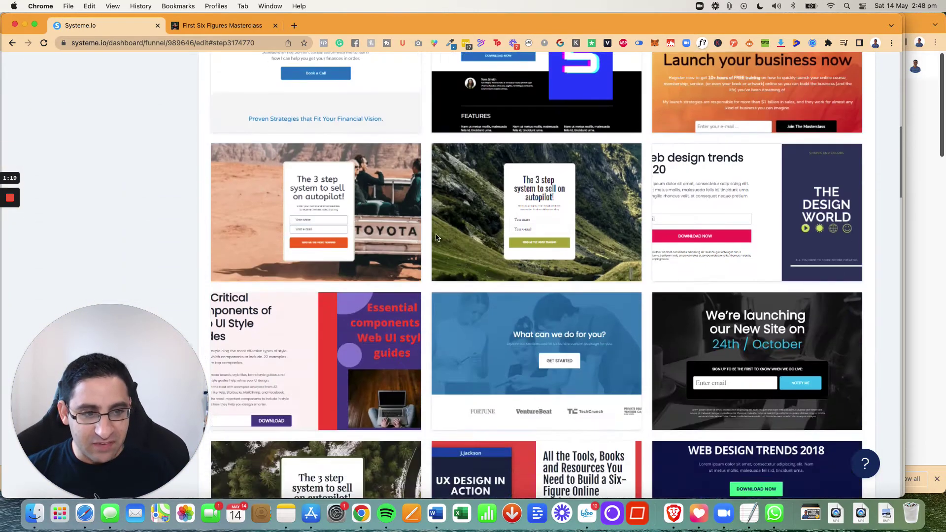
scroll(436, 237, "up", 1)
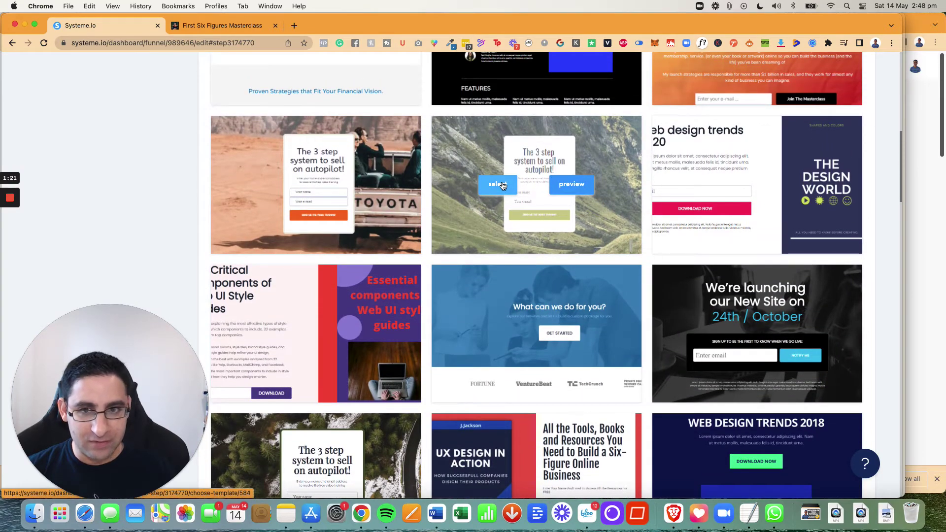
left_click(296, 186)
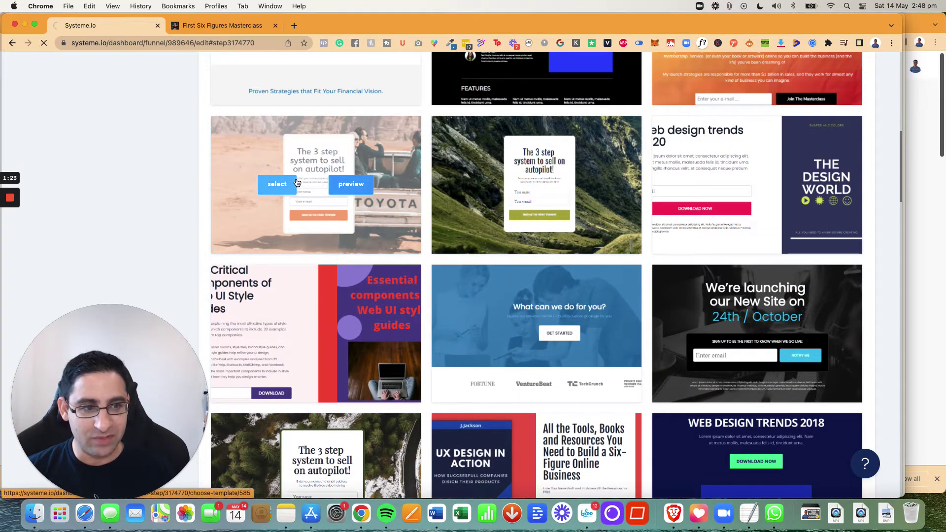
Replace the squeeze page template with Pareto Summit Resources and confirm the change.
mouse_move(7, 230)
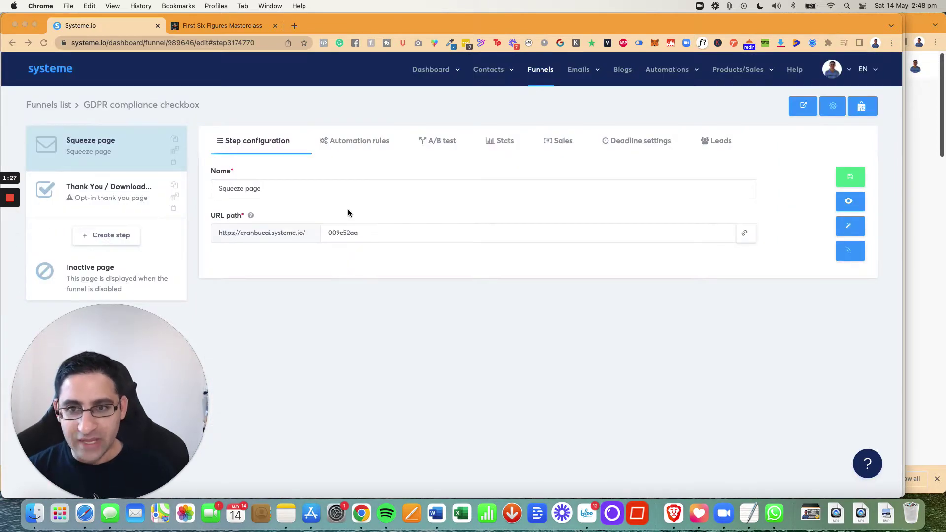
left_click(849, 252)
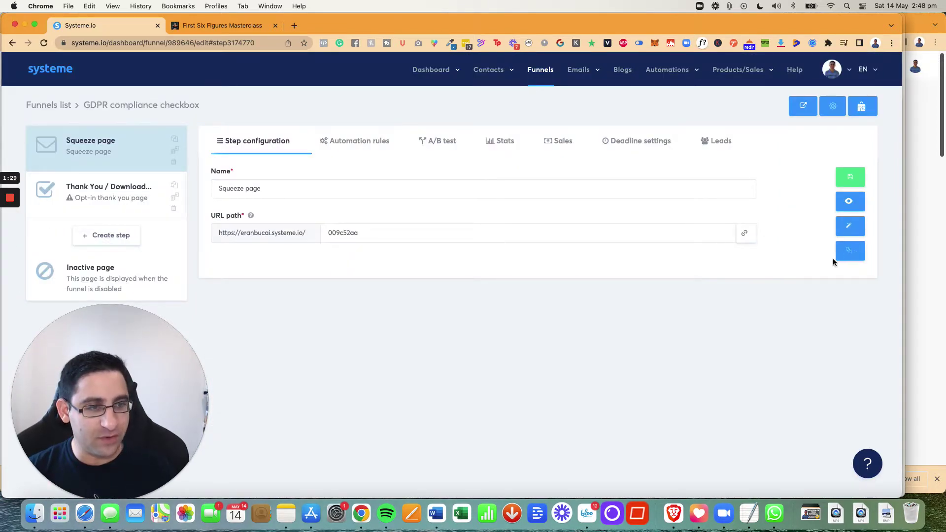
left_click(848, 253)
left_click(434, 314)
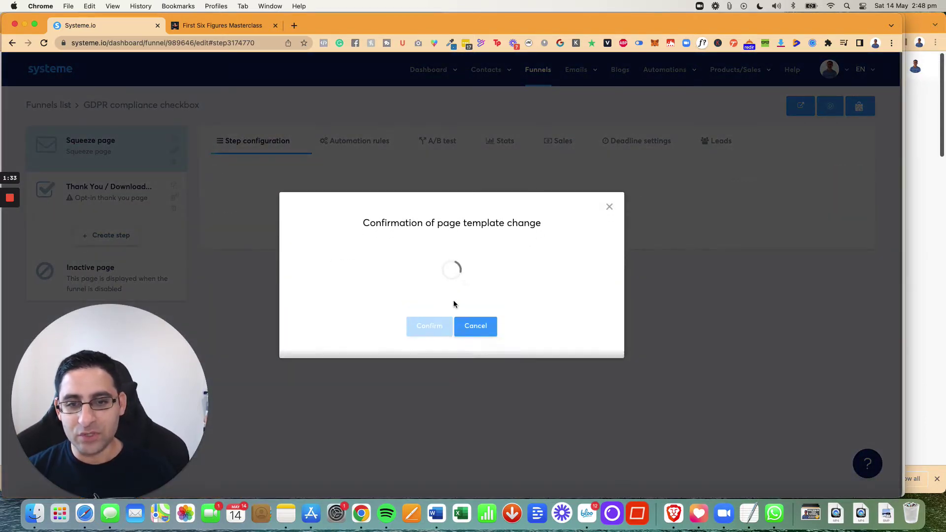
scroll(366, 299, "down", 10)
scroll(368, 299, "down", 3)
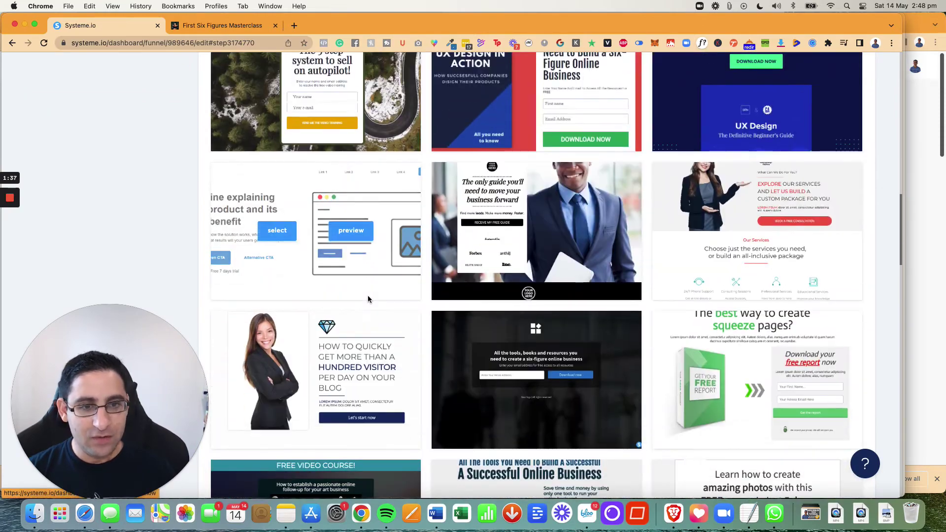
scroll(368, 299, "down", 3)
scroll(369, 299, "down", 3)
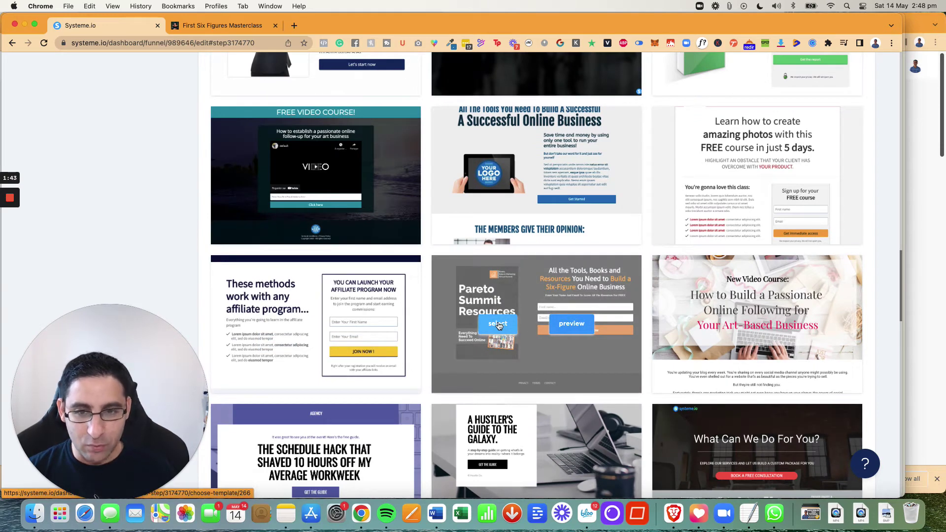
left_click(498, 324)
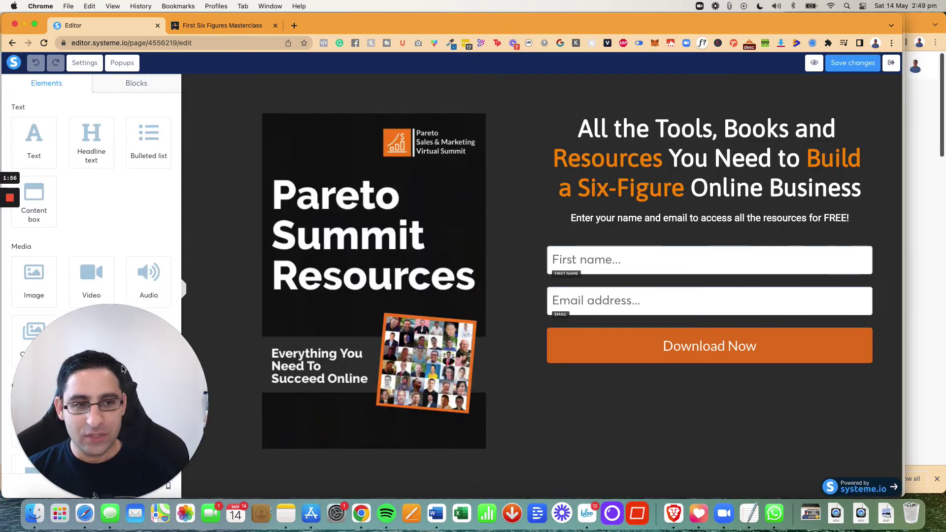
In the editor, inspect the form's First name and Email inputs, then return to the elements list.
left_click(123, 368)
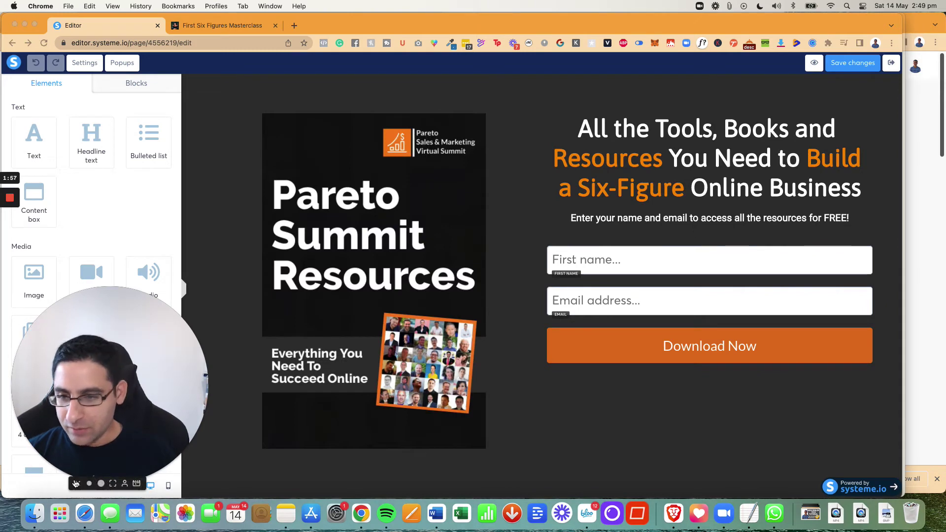
left_click(90, 487)
left_click_drag(63, 453, 881, 433)
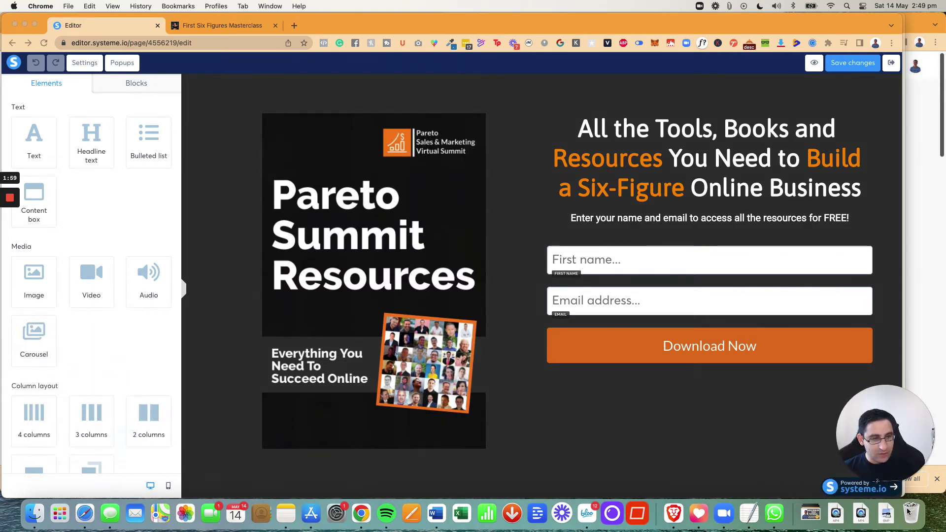
left_click(572, 259)
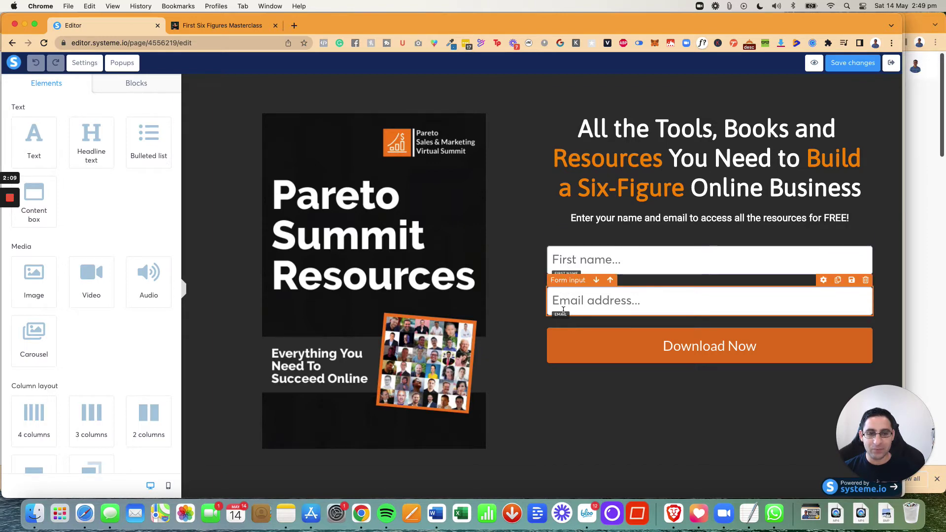
left_click(566, 282)
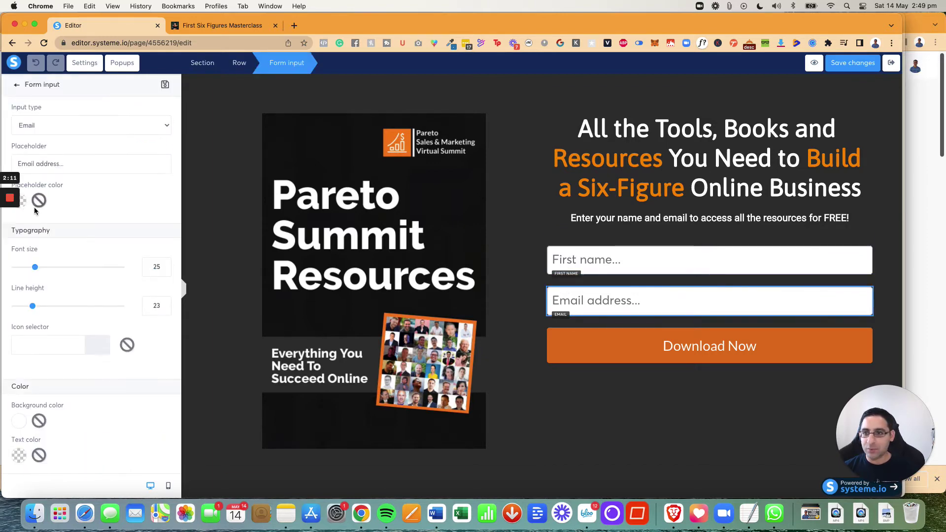
left_click(14, 87)
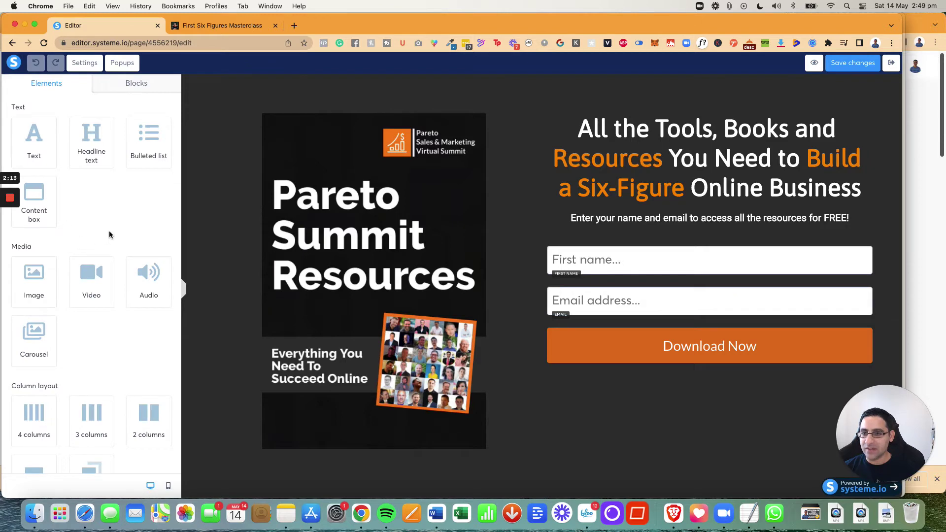
scroll(118, 251, "down", 6)
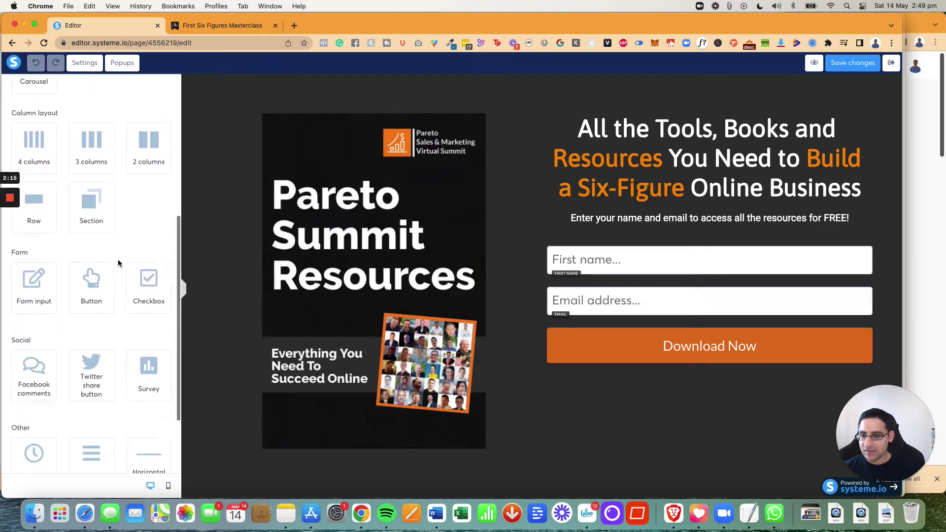
scroll(114, 261, "up", 2)
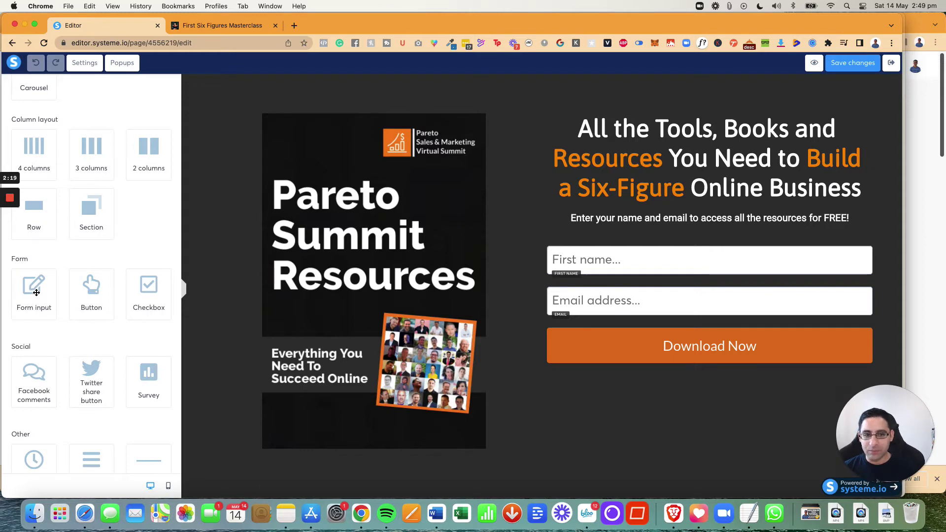
left_click_drag(36, 293, 604, 314)
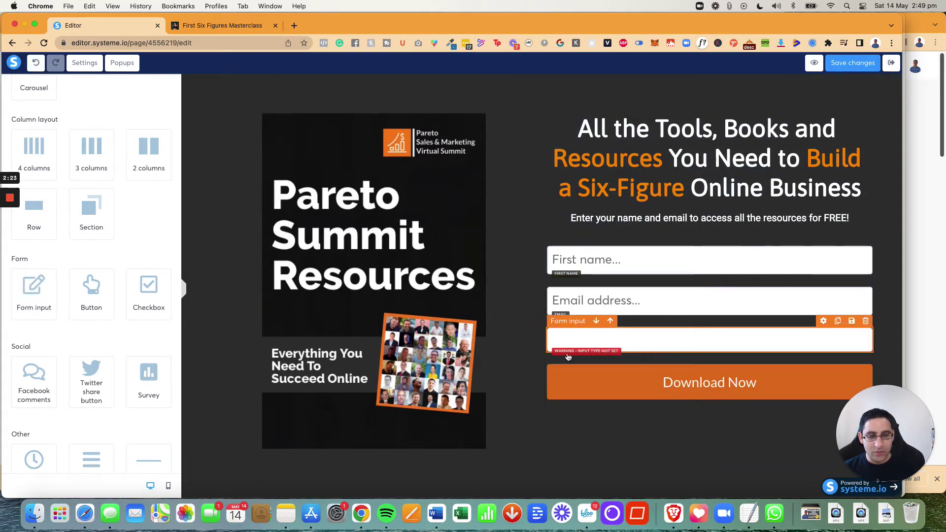
left_click(570, 328)
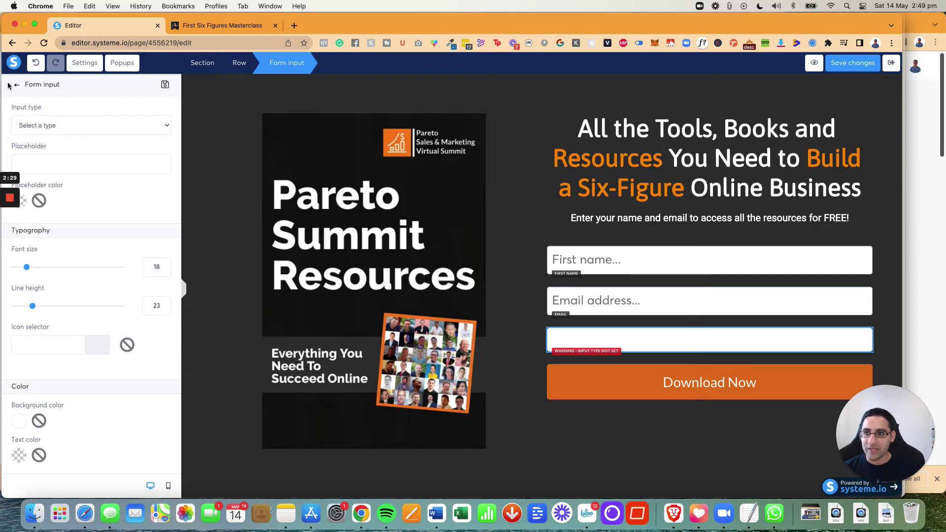
left_click(66, 124)
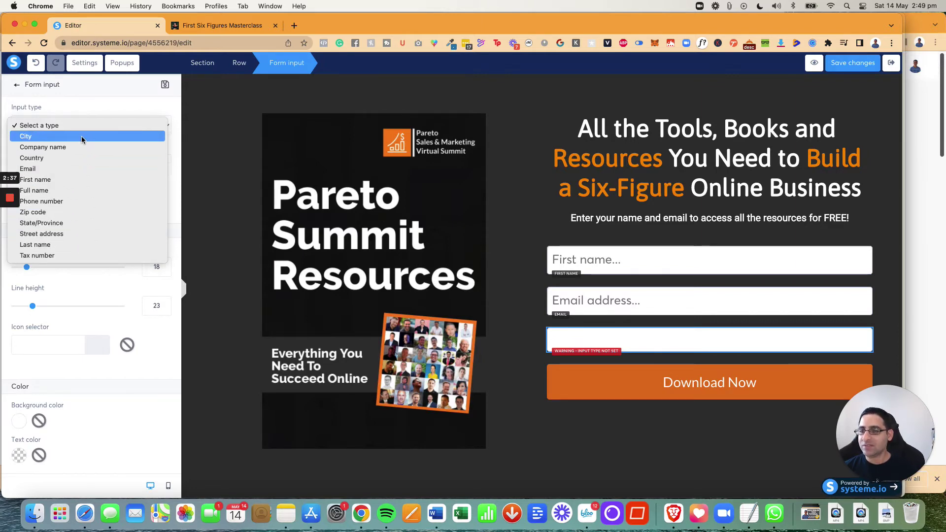
left_click(91, 96)
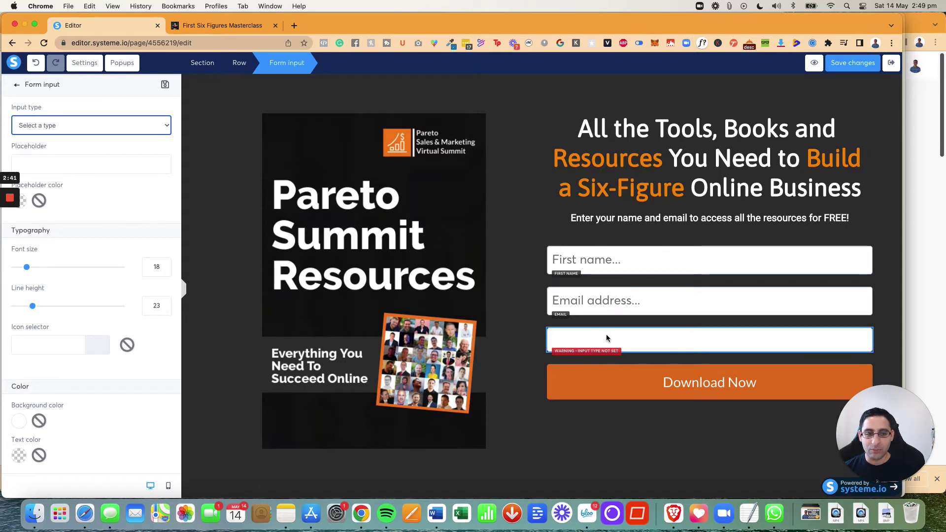
key("Escape")
left_click(866, 321)
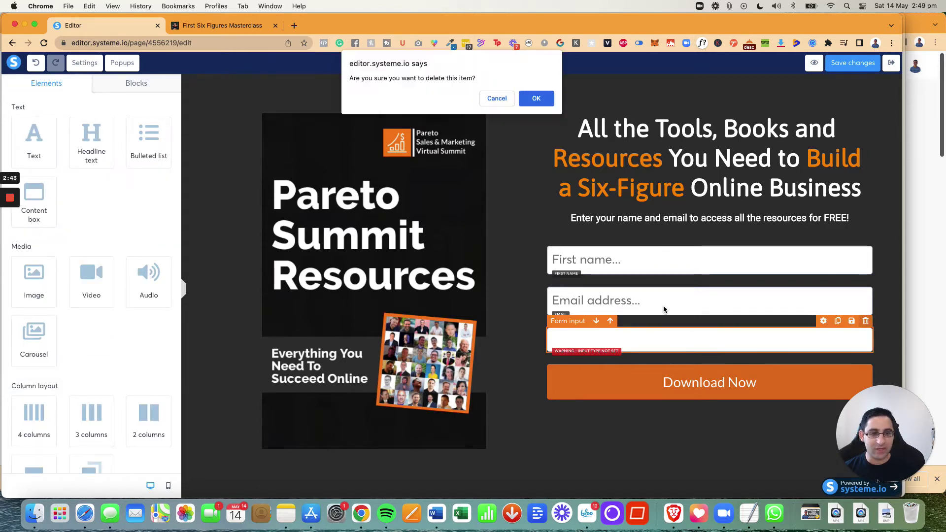
left_click(536, 98)
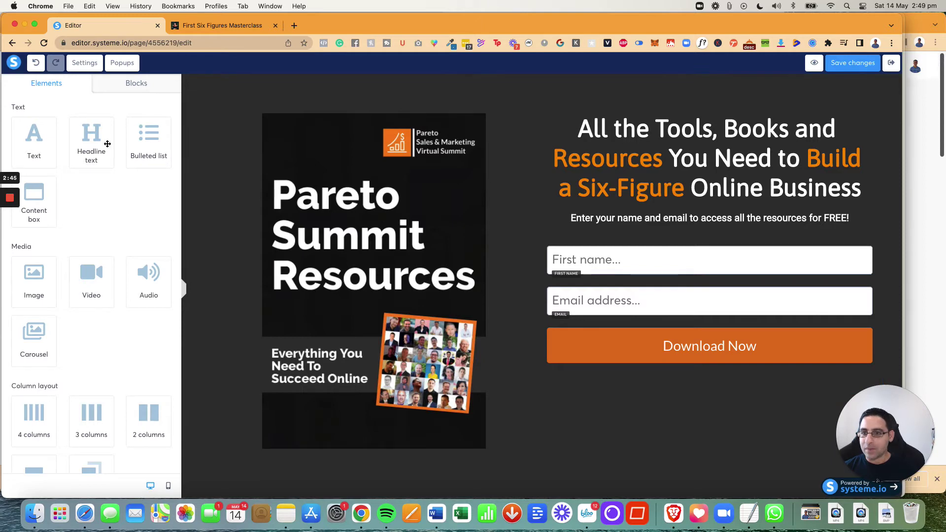
Drag a checkbox element below the email field and open its settings.
scroll(94, 299, "down", 3)
scroll(94, 299, "down", 3)
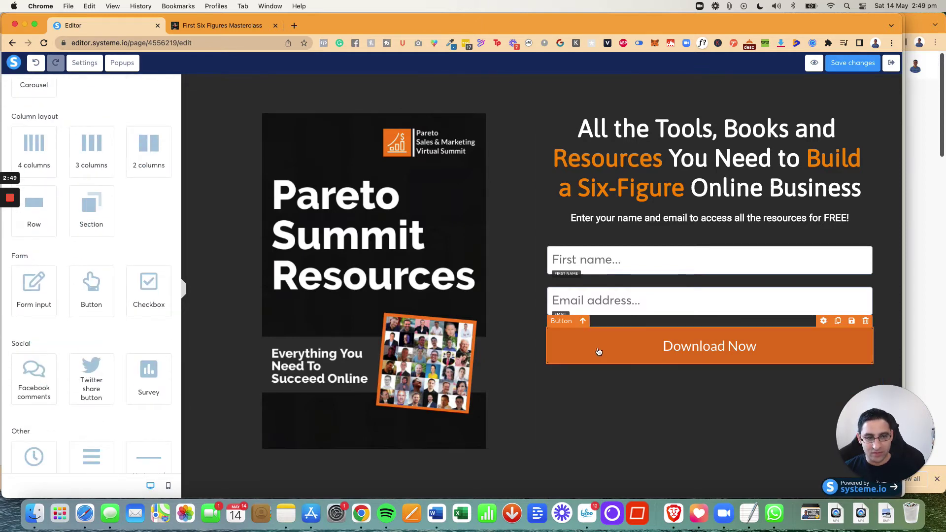
left_click_drag(145, 285, 599, 321)
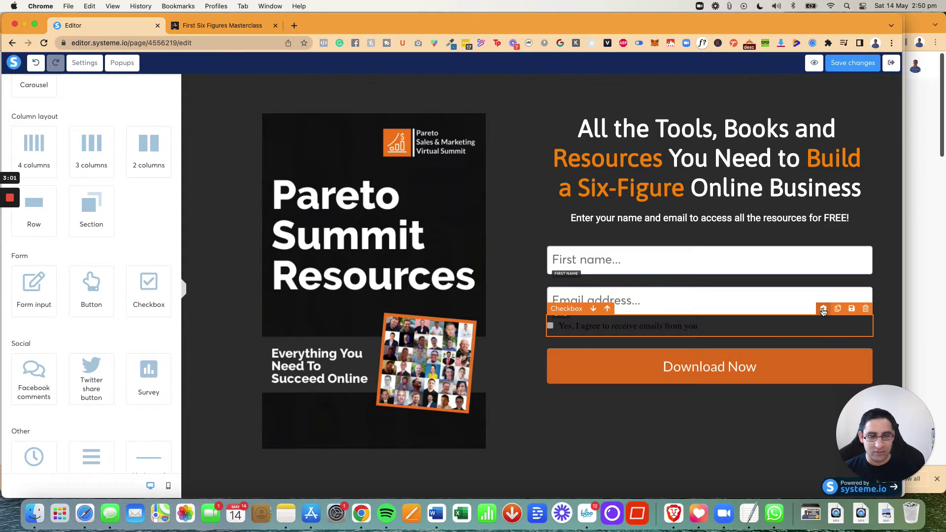
left_click(823, 310)
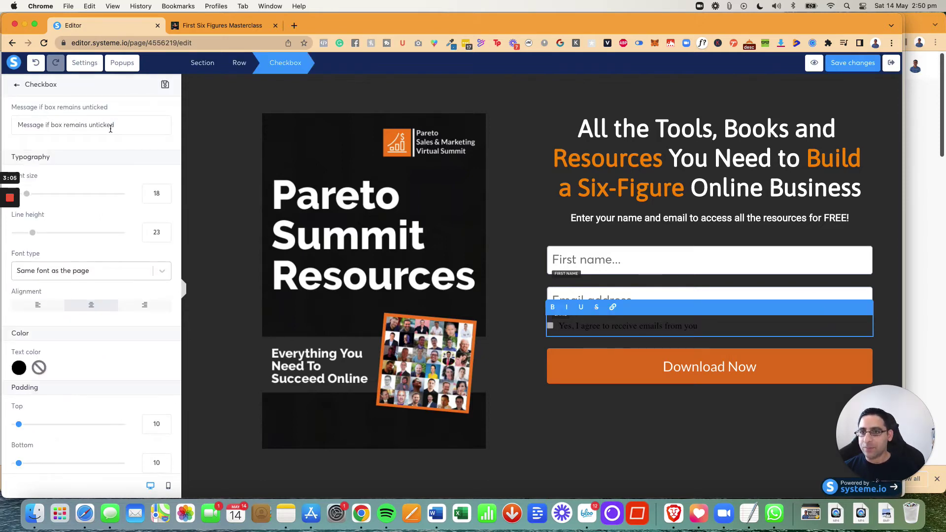
Change the checkbox's untick message to 'Please tick this checkbox to submit'.
left_click_drag(117, 126, 18, 124)
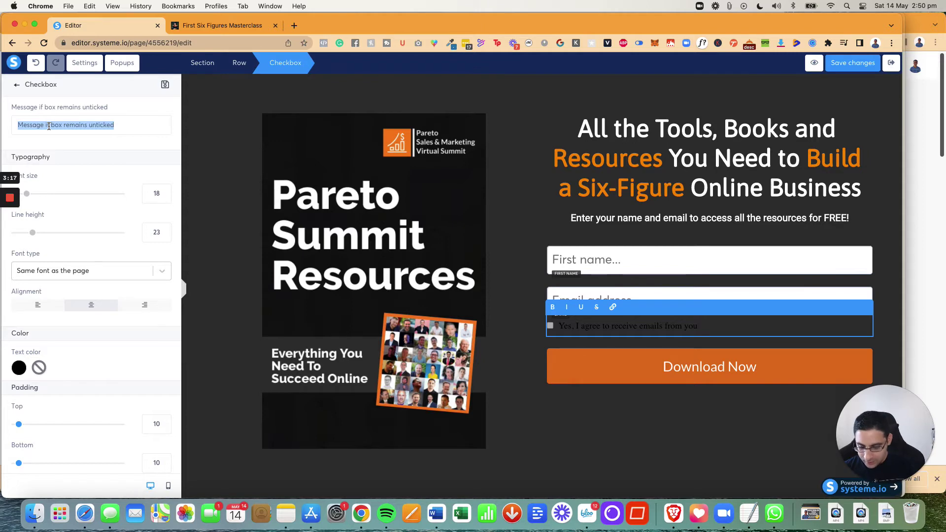
key("BackSpace")
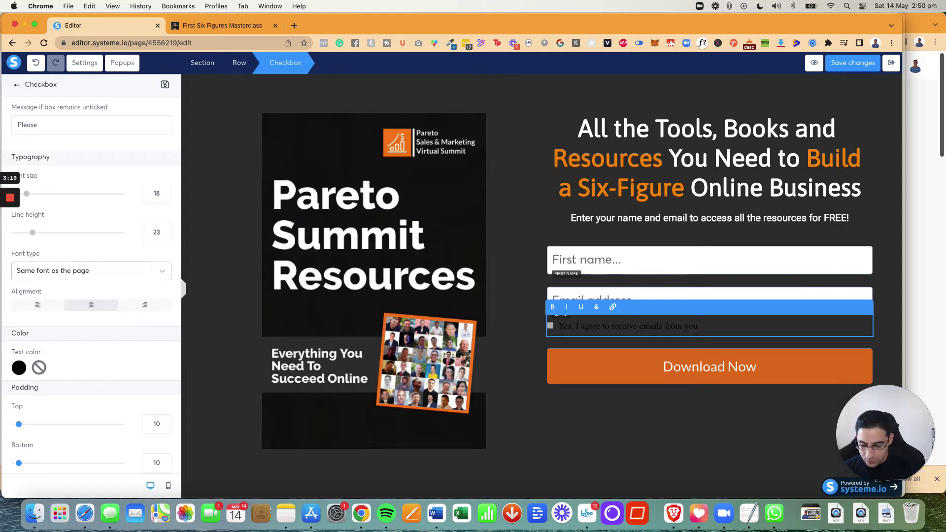
type("tick this checko")
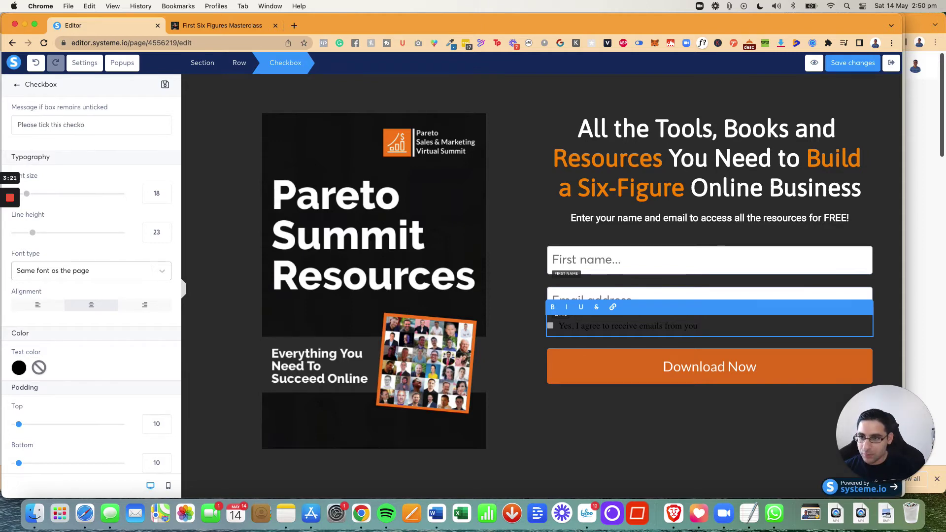
key("BackSpace")
type("box to submit")
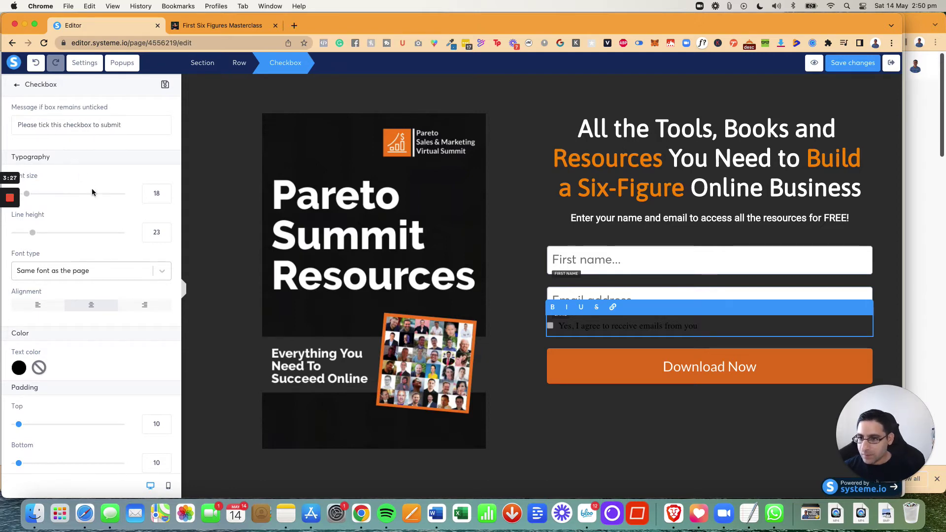
scroll(92, 188, "down", 5)
scroll(110, 222, "down", 3)
scroll(110, 221, "up", 7)
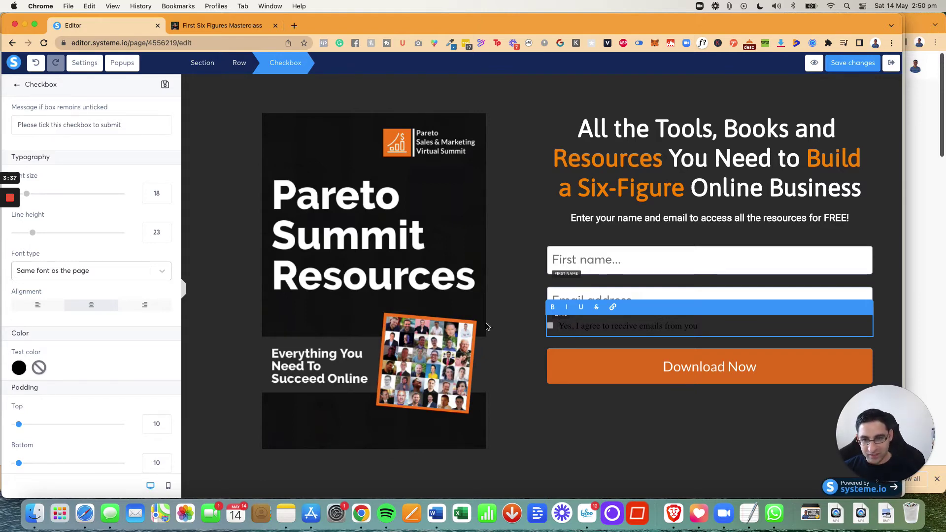
Set the checkbox label text colour to white (FFFFFF).
left_click(19, 368)
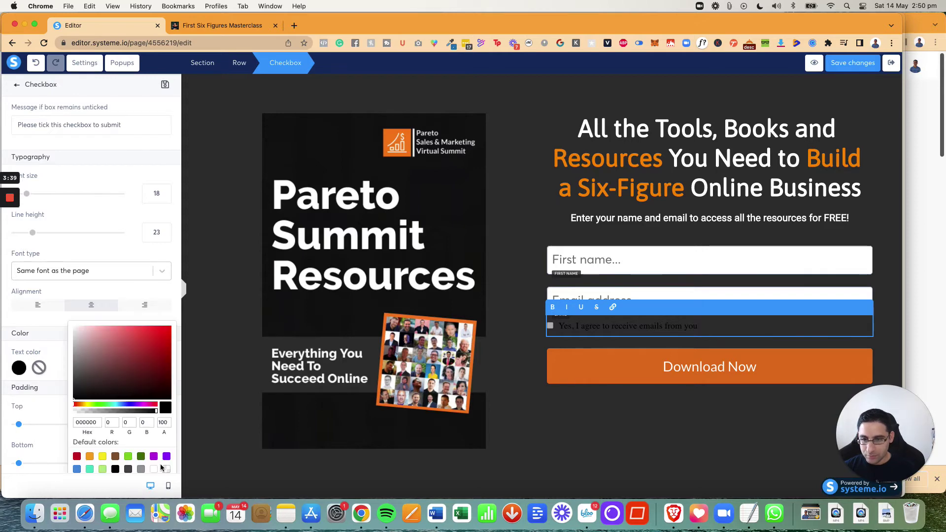
left_click(154, 469)
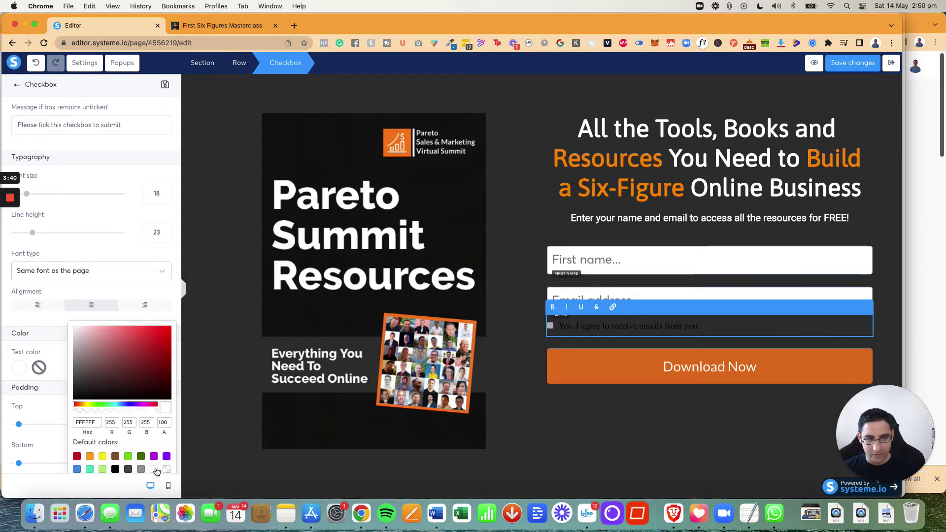
left_click(54, 367)
triple_click(628, 325)
left_click(19, 368)
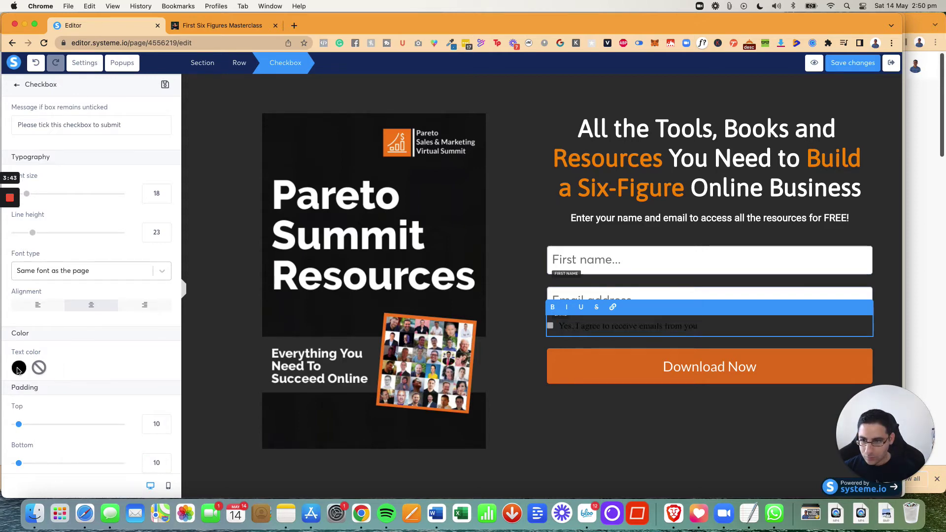
left_click(154, 468)
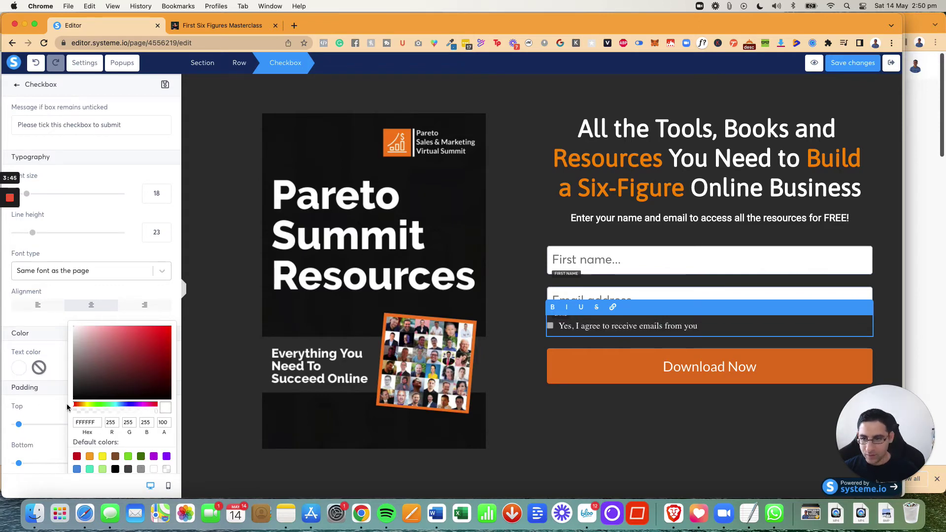
left_click(58, 370)
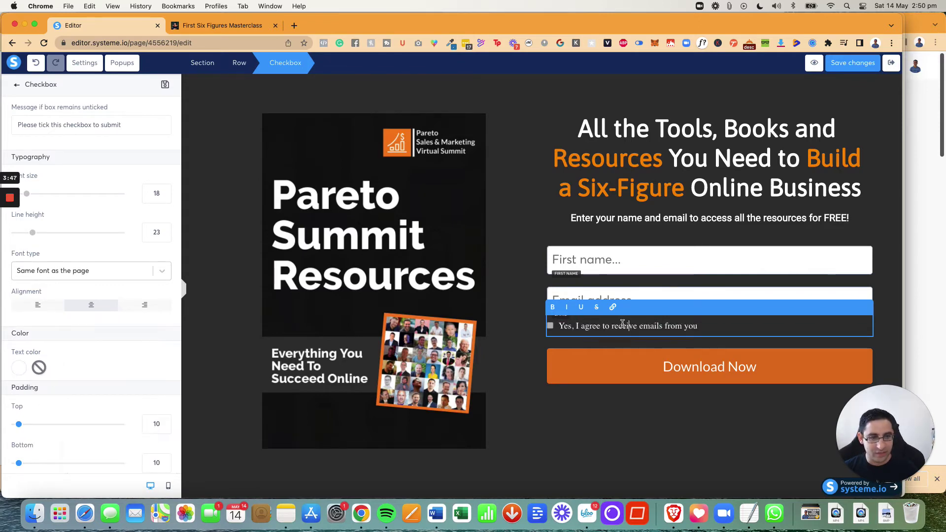
Using the reference form's wording, relabel the checkbox 'Yes, I would like to receive emails with future tips and promotions.'.
left_click(225, 24)
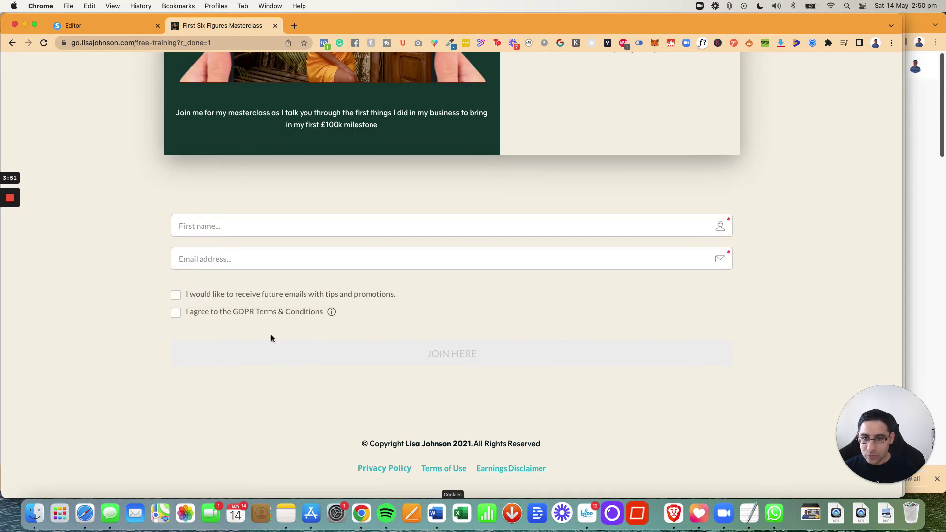
left_click(85, 28)
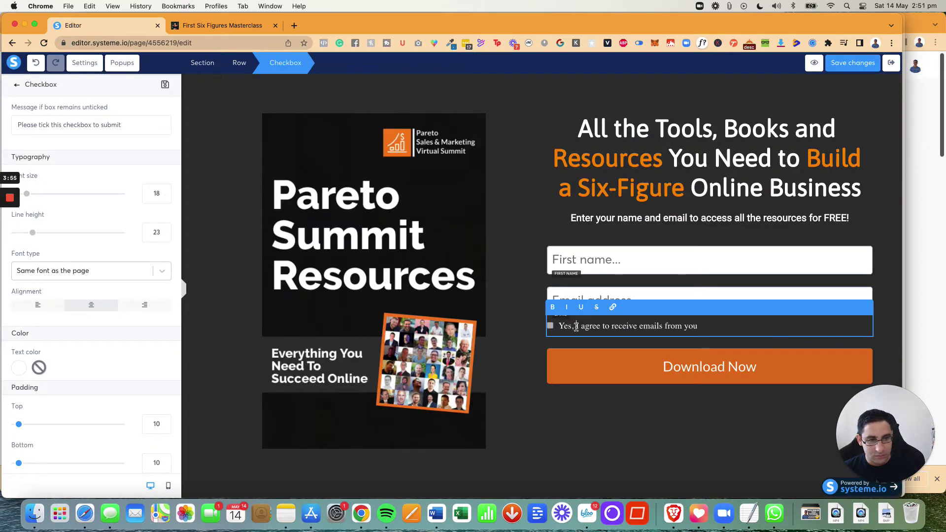
type("would like to recei")
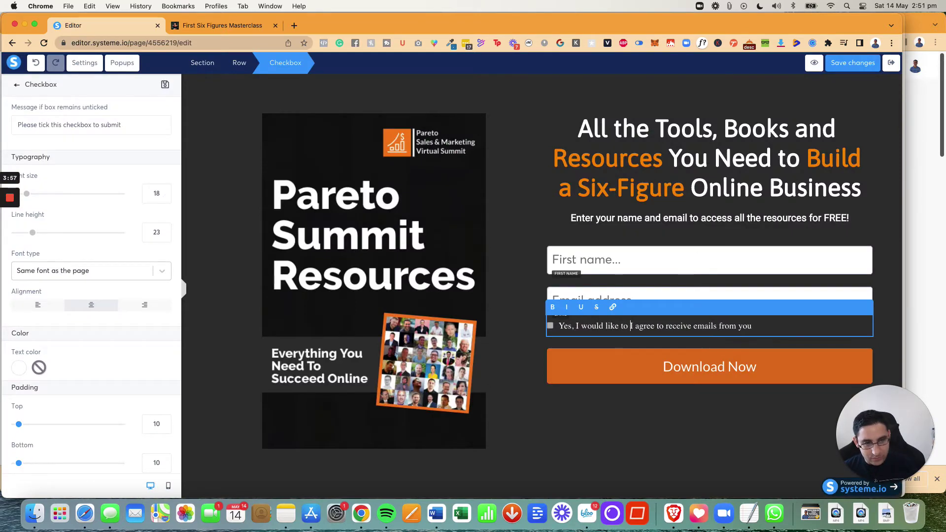
type("ve emails with")
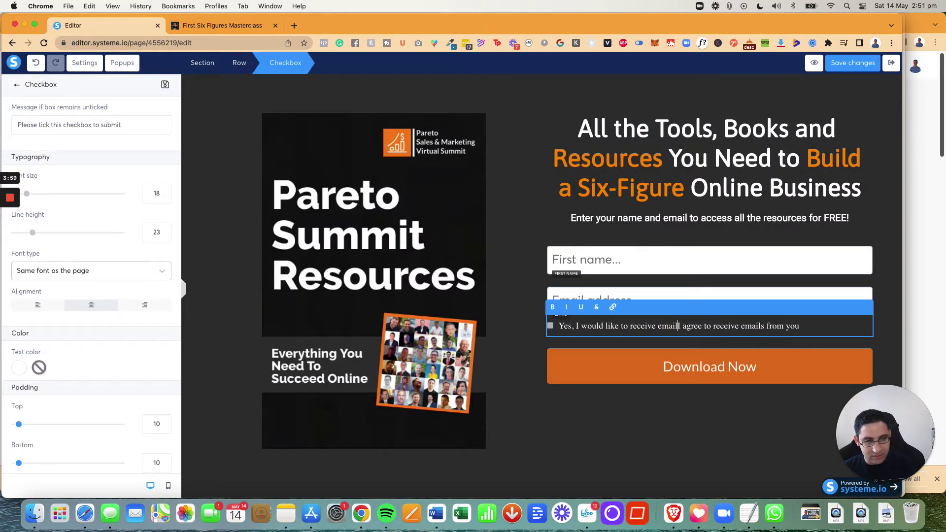
type(" future t")
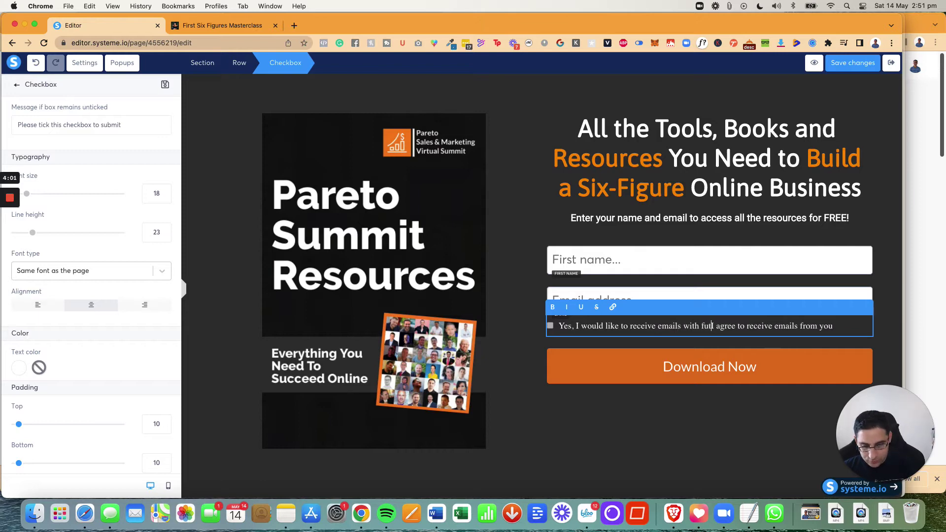
type("ips and pro")
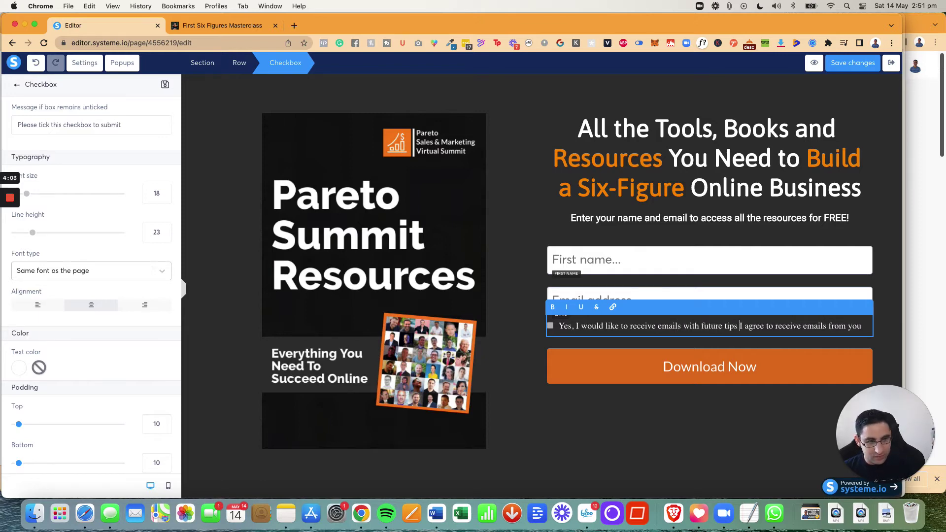
type("motions.")
key("shift+Down")
key("BackSpace")
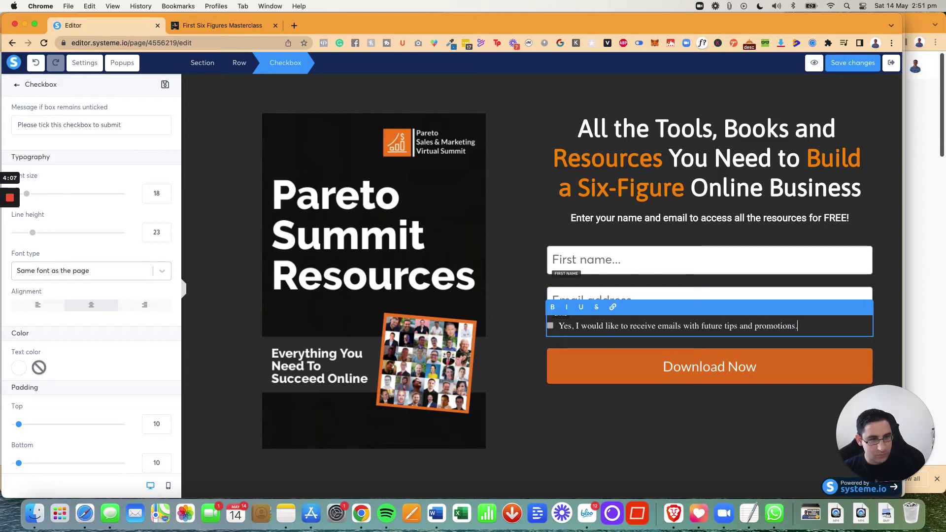
key("Return")
key("BackSpace")
left_click(518, 337)
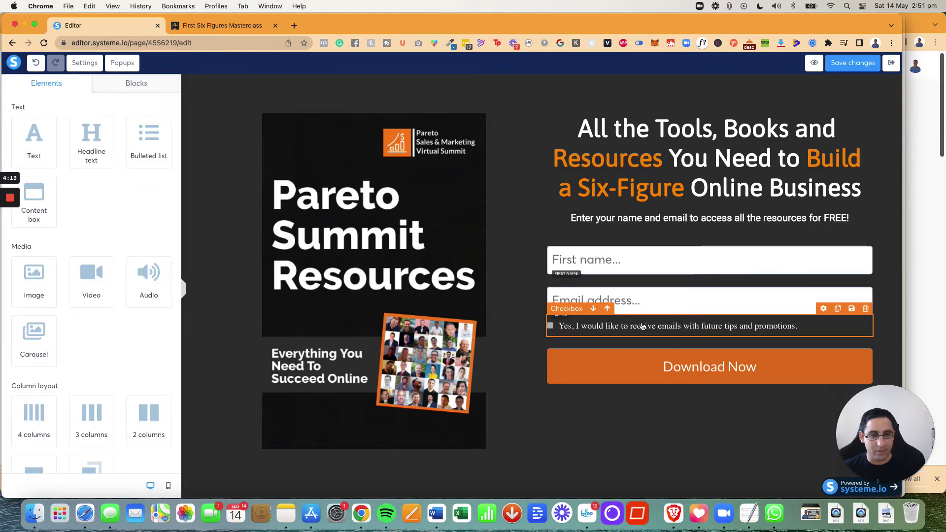
Check the reference form's GDPR checkbox, then duplicate the marketing checkbox.
left_click(204, 25)
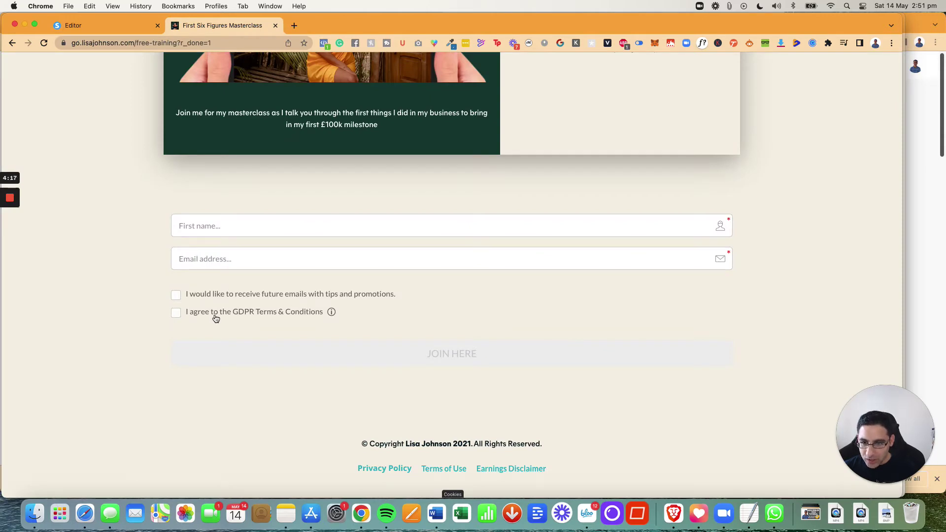
left_click(98, 25)
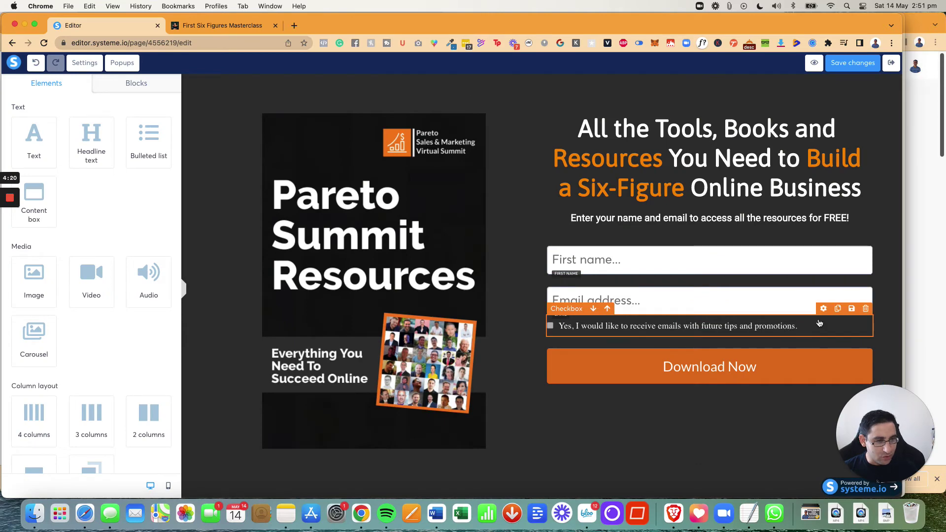
left_click(839, 313)
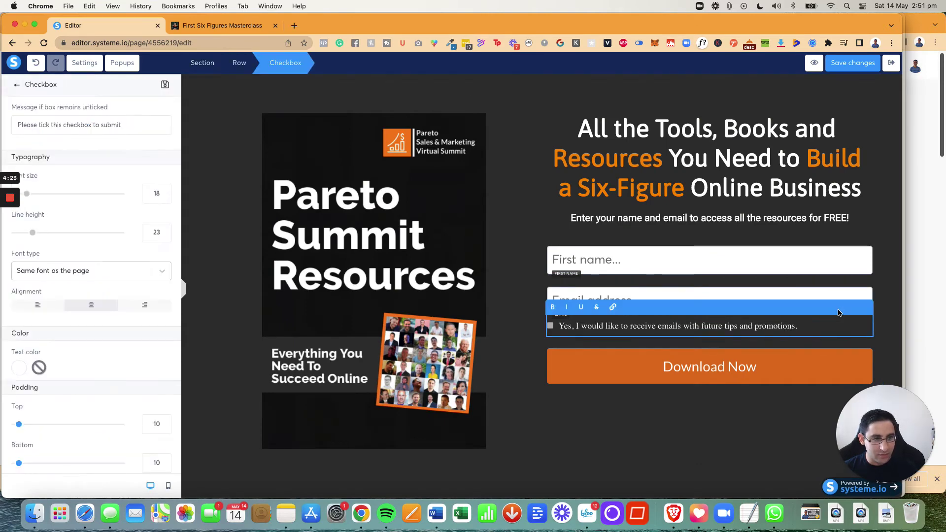
key("Escape")
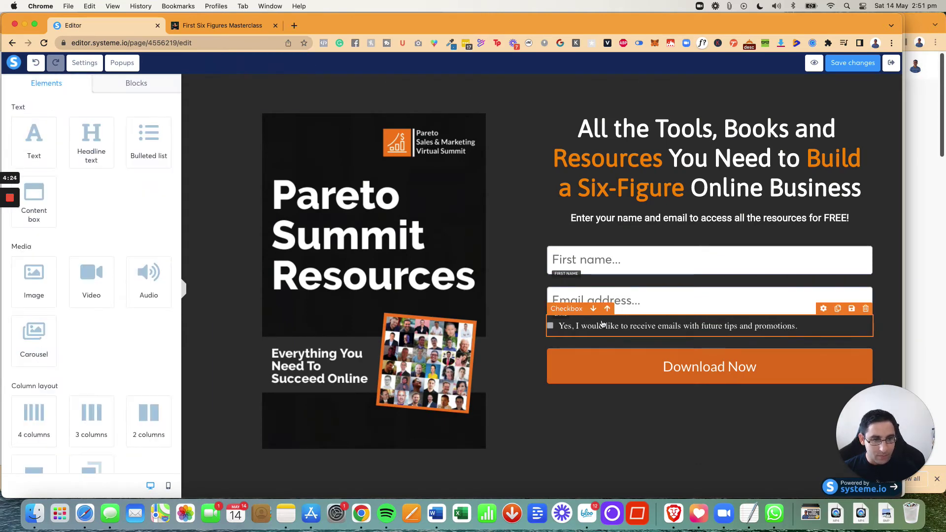
left_click(839, 312)
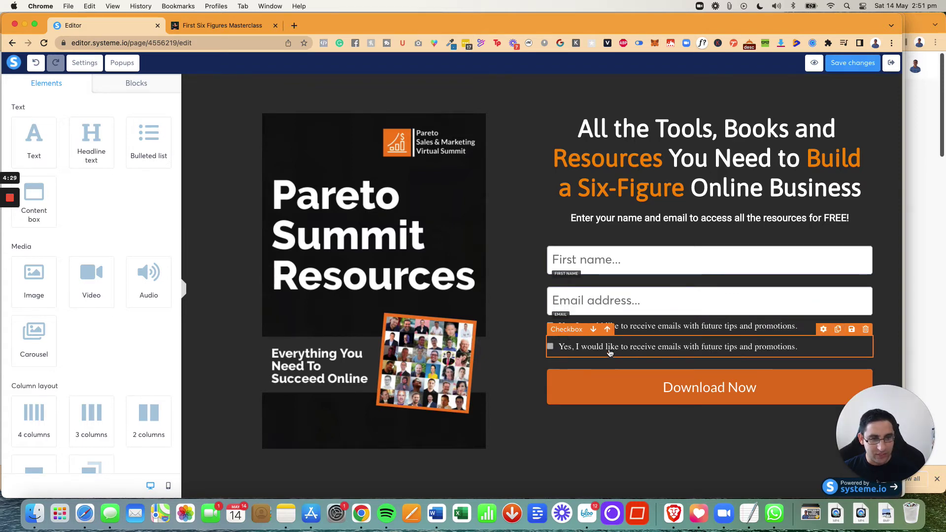
Rewrite the copy's label as 'Yes, I agree to the GDPR terms and conditions.'.
left_click(576, 347)
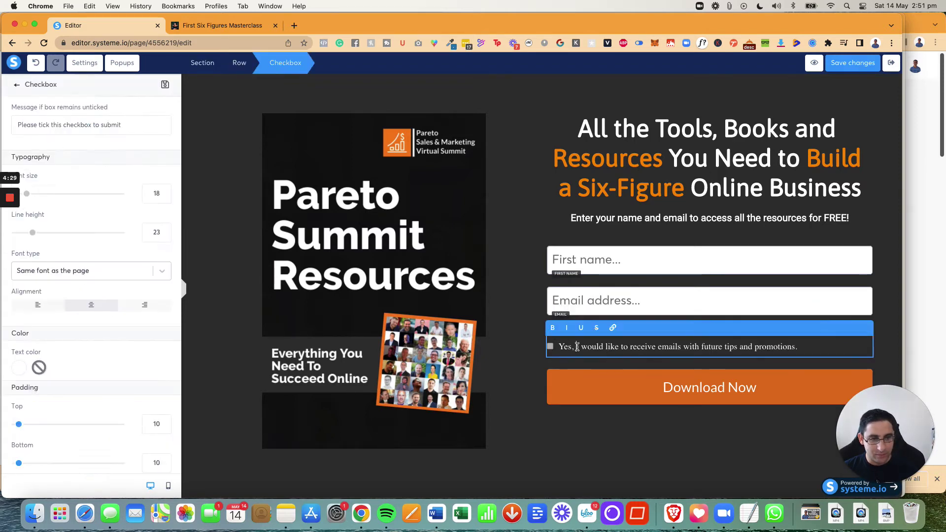
left_click(201, 27)
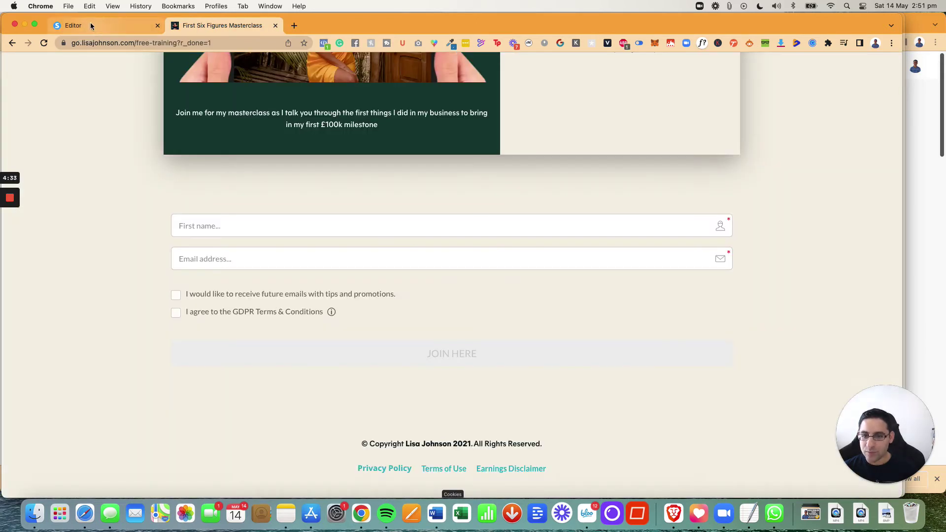
left_click(70, 25)
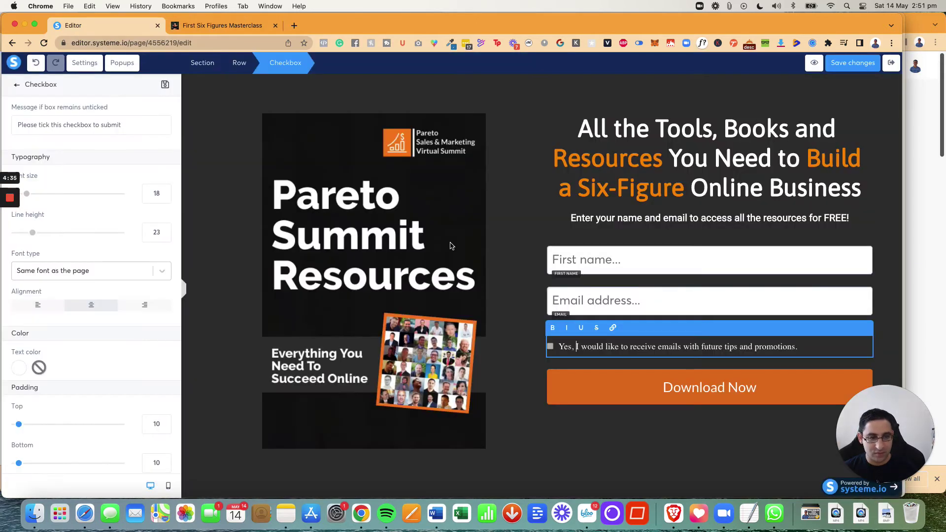
type("agree to the GDPR terms and conditions.")
key("shift+super+Down")
key("BackSpace")
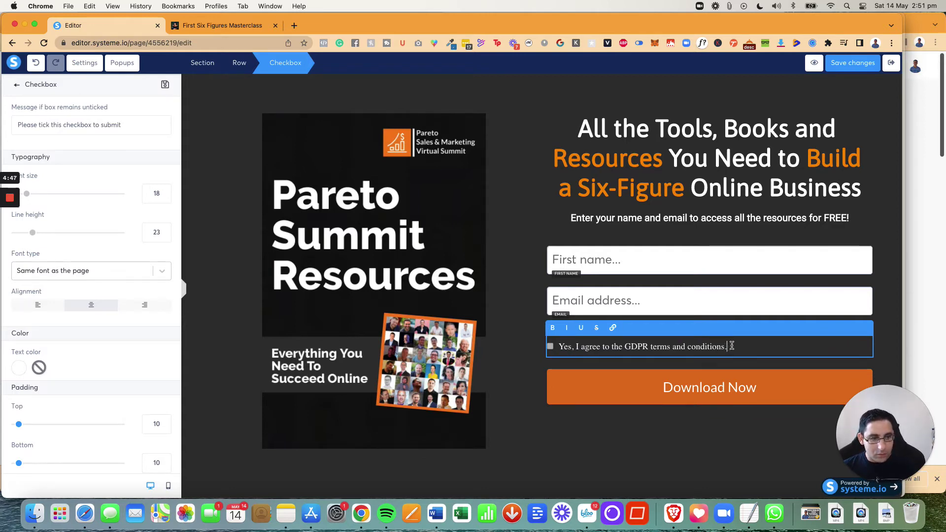
After comparing with the example GDPR checkbox, select 'terms and conditions' in the label and start a link.
scroll(109, 276, "down", 10)
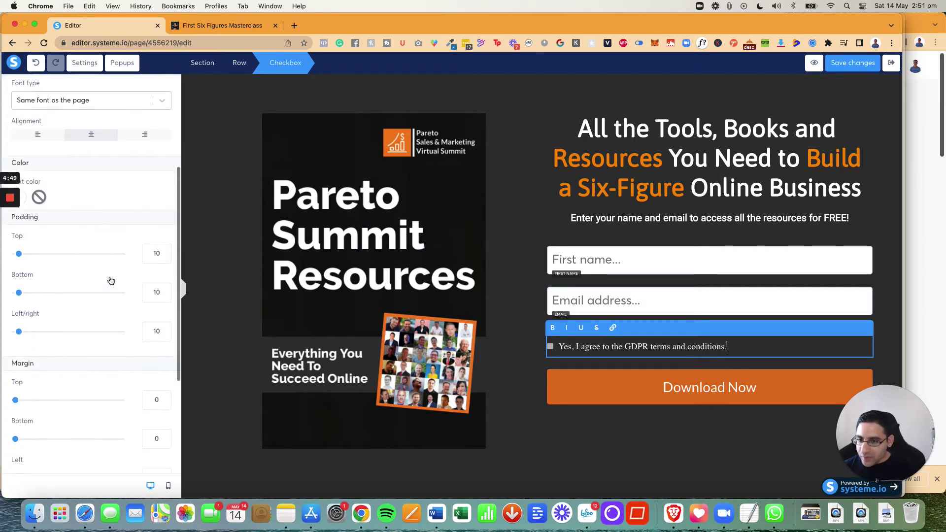
scroll(109, 276, "up", 10)
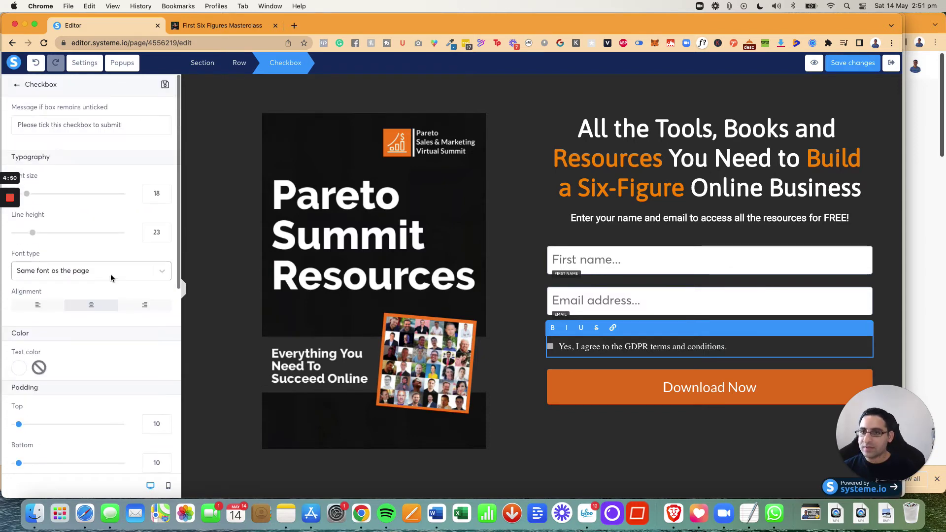
left_click(205, 27)
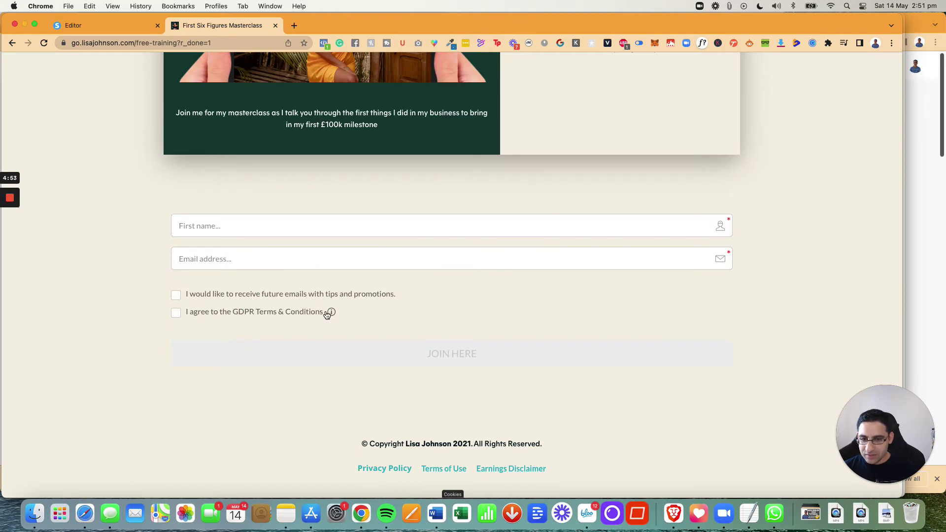
mouse_move(332, 311)
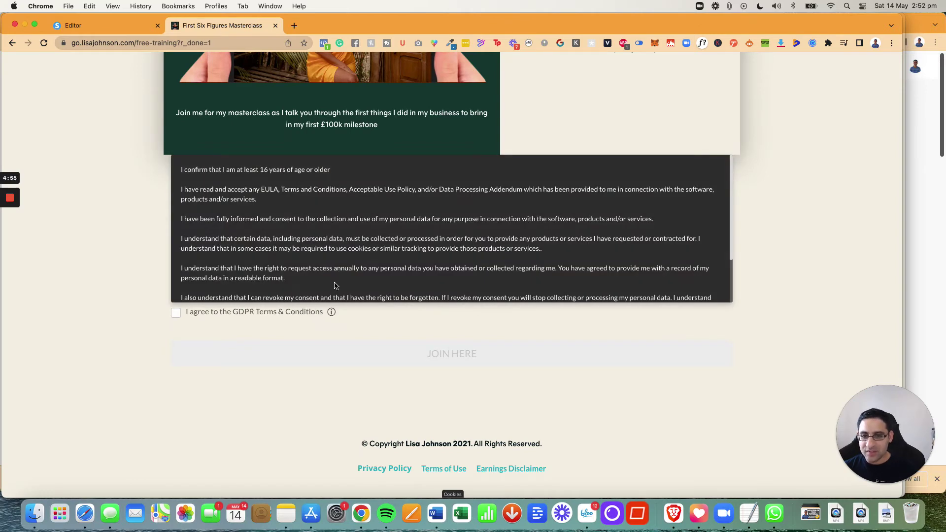
scroll(333, 286, "down", 3)
scroll(334, 286, "up", 3)
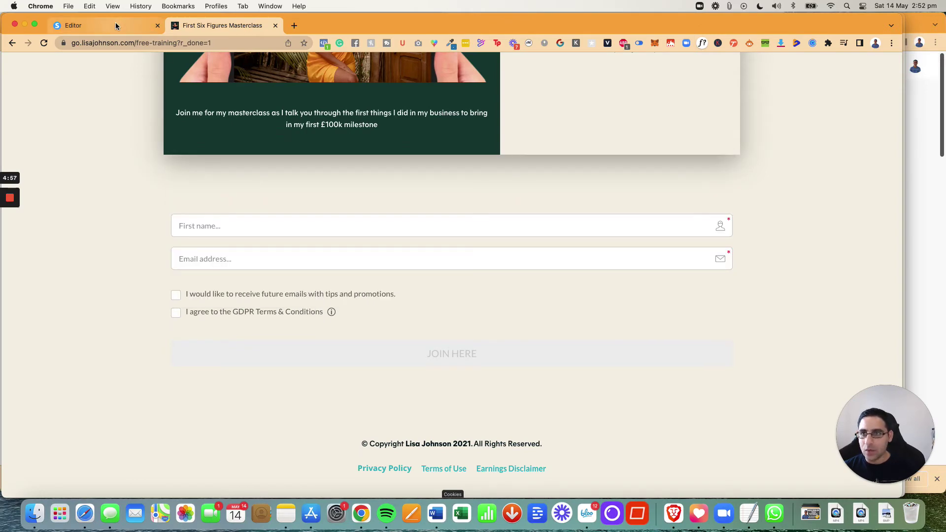
left_click(117, 25)
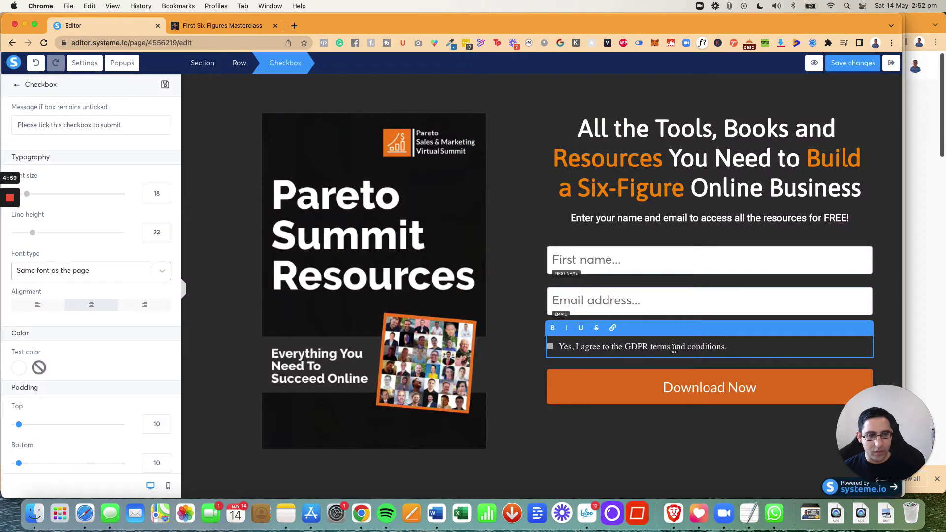
left_click_drag(650, 347, 724, 348)
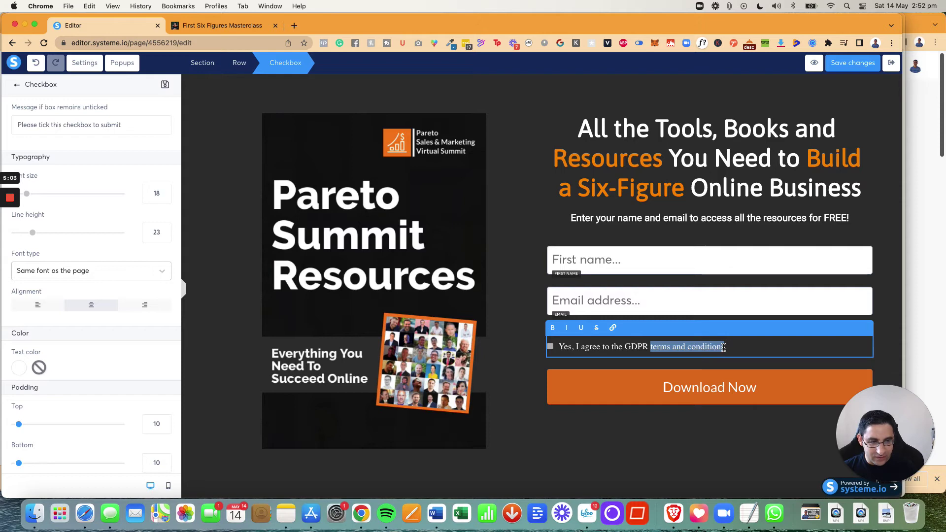
left_click(612, 327)
left_click(613, 327)
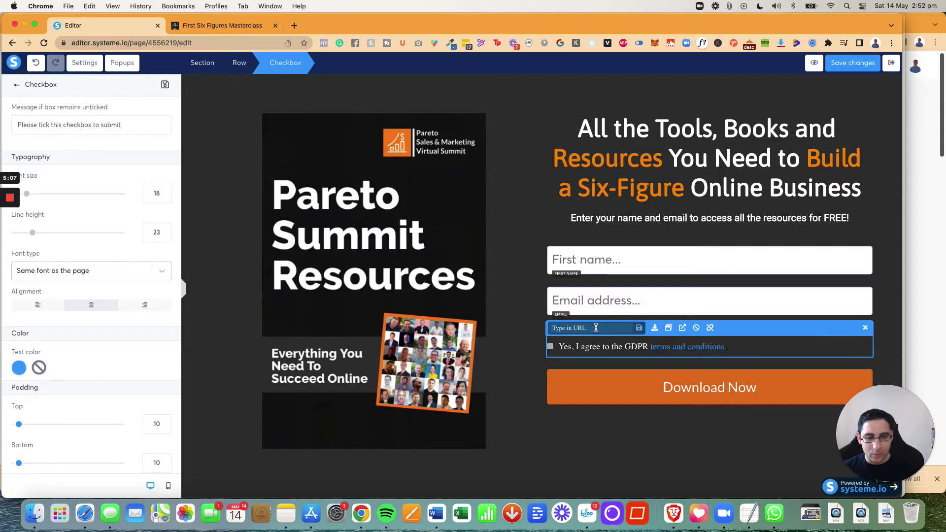
Load eranbucai.com/terms-and-condition in a new Chrome tab.
left_click(294, 25)
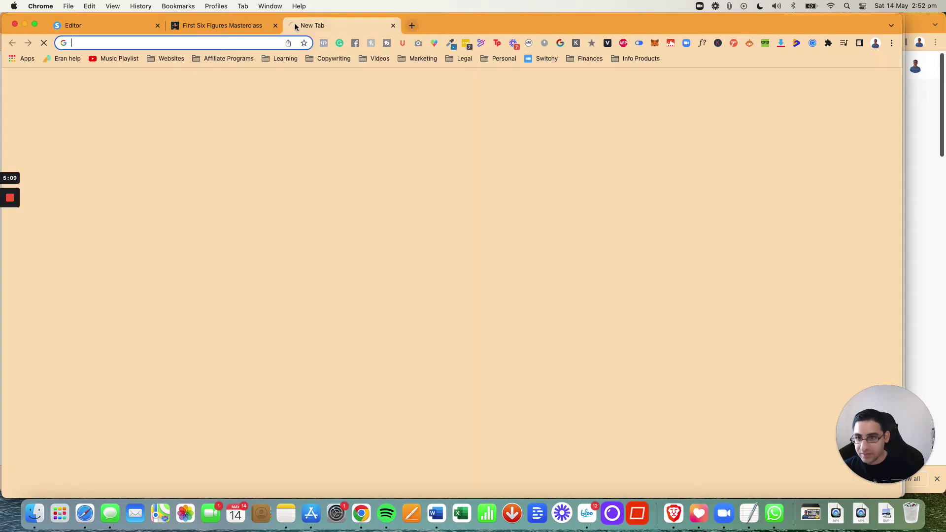
type("eranbucai.com")
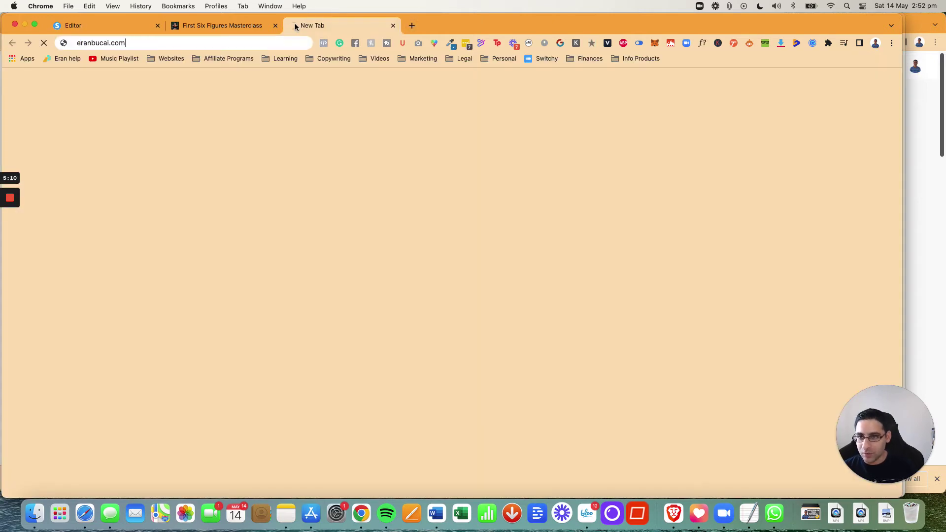
type("//pr")
key("BackSpace")
key("BackSpace")
key("BackSpace")
type("te")
key("Down")
type("rms")
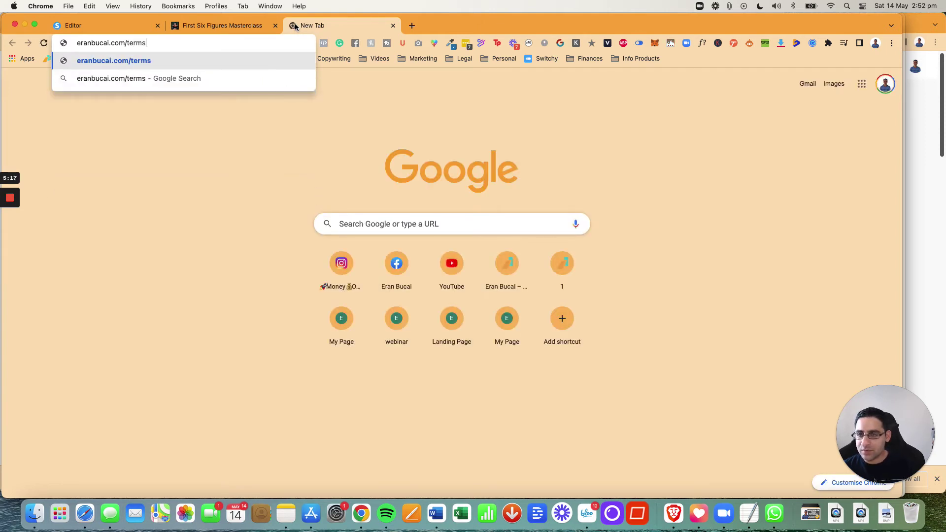
type("-and-condition")
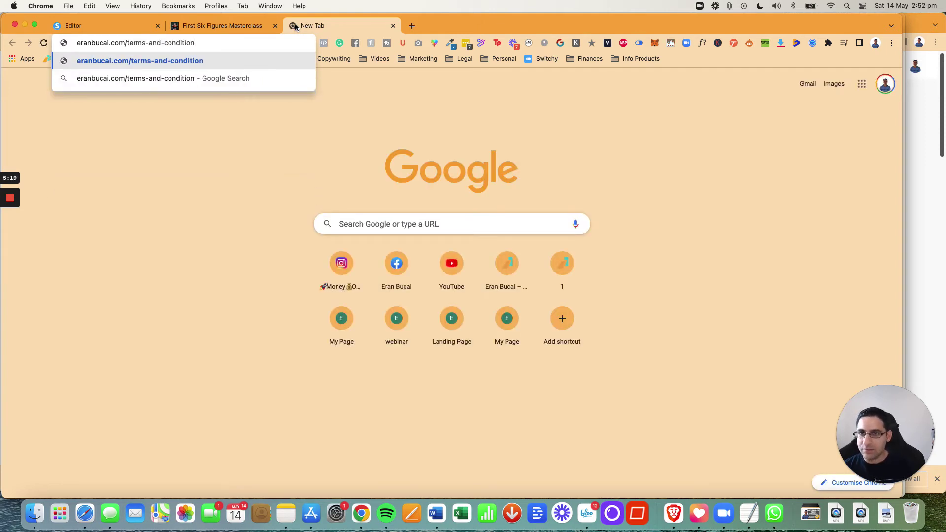
key("Return")
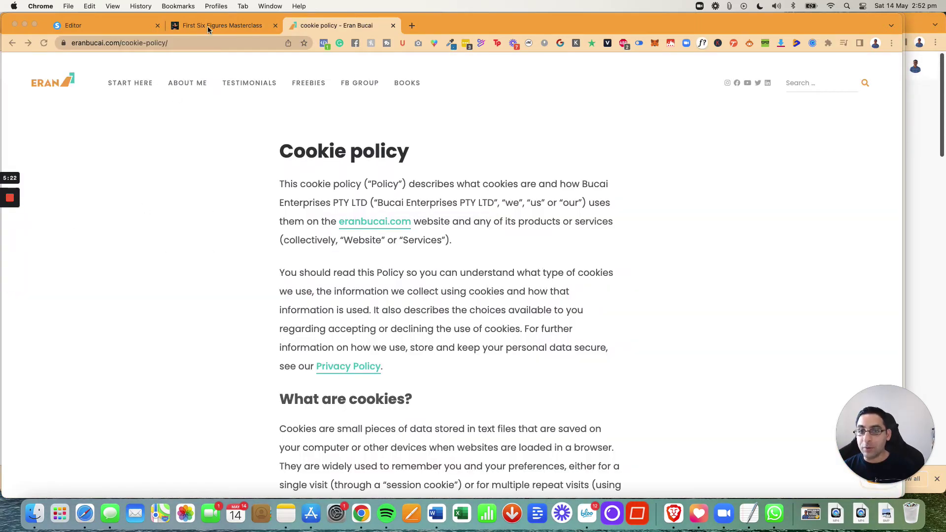
Link the GDPR label's 'terms and conditions' to the eranbucai.com cookie-policy page, opening in a new window.
left_click(108, 26)
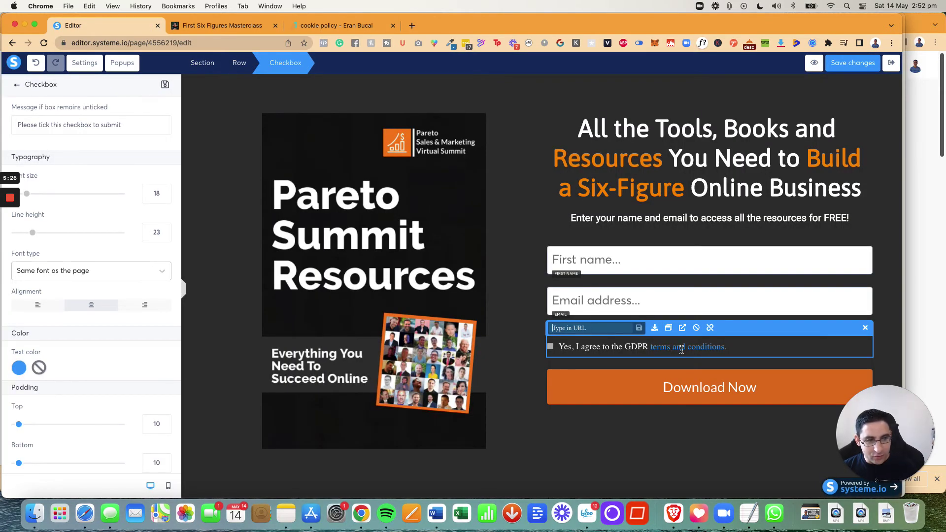
key("super+v")
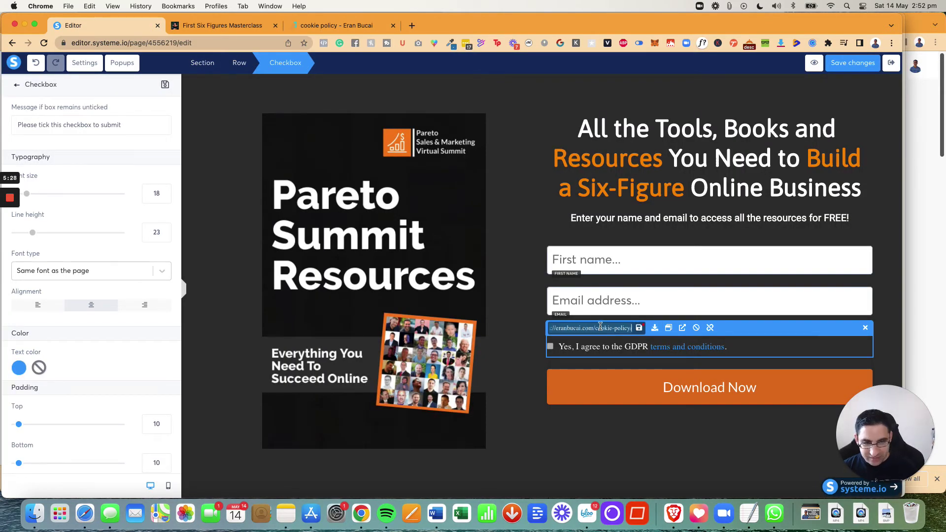
left_click(683, 328)
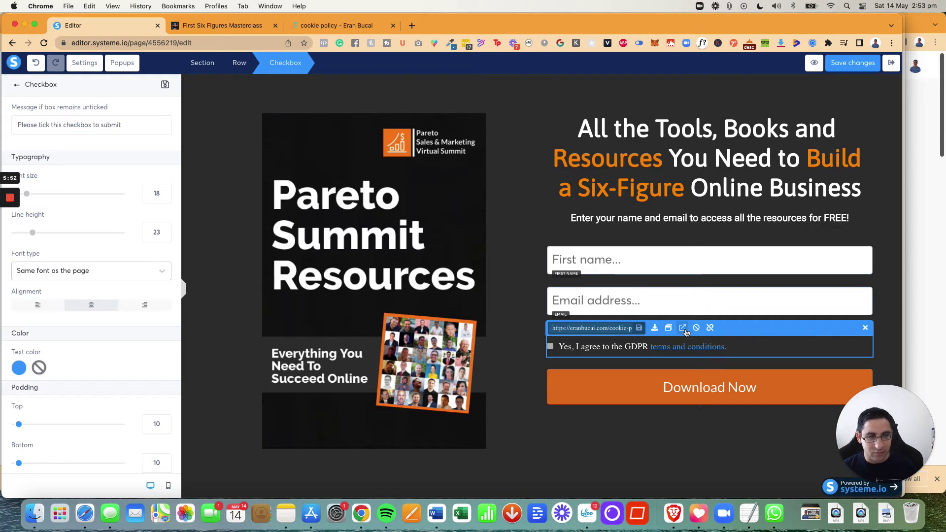
left_click(609, 346)
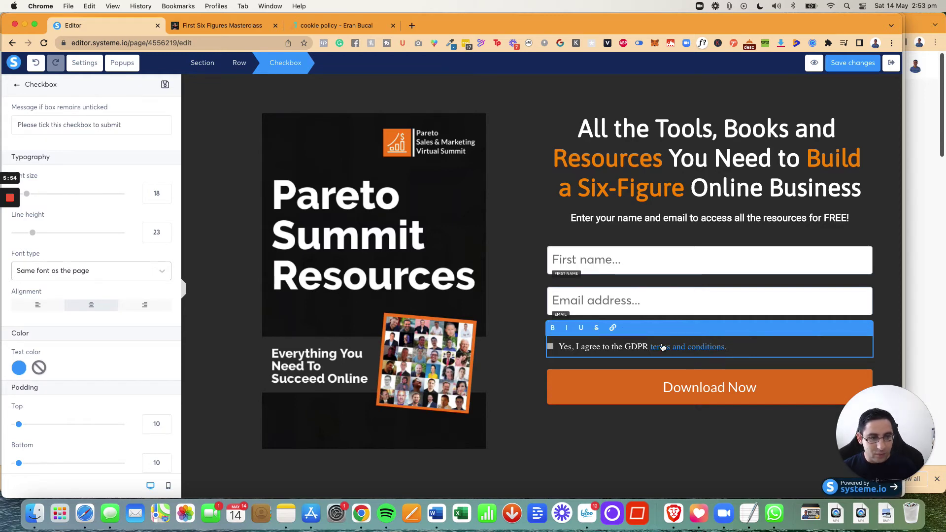
triple_click(734, 347)
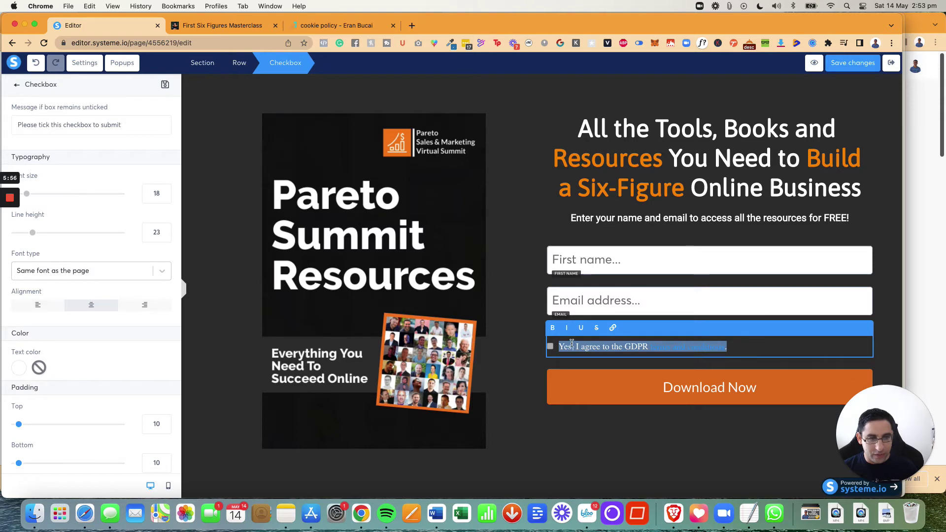
Set the page-wide link colour to yellow F8E71C.
left_click(85, 63)
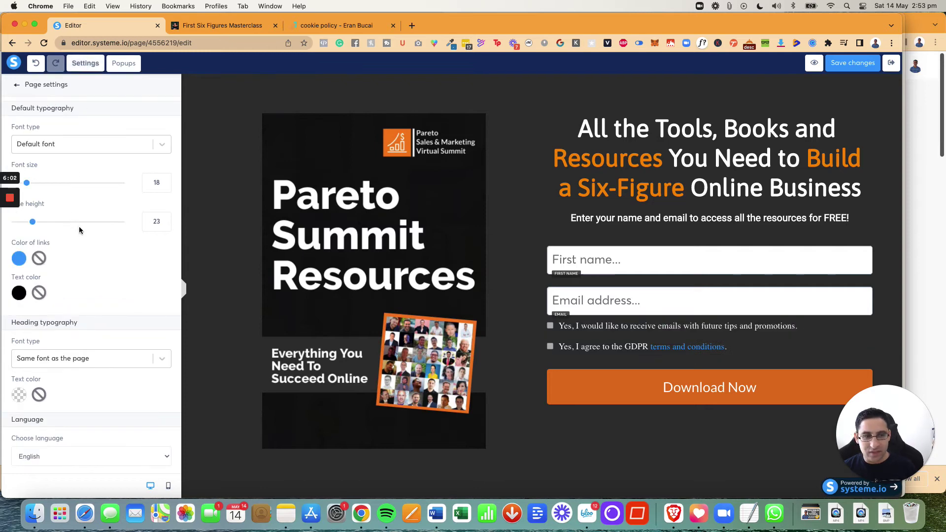
left_click(23, 260)
left_click(102, 347)
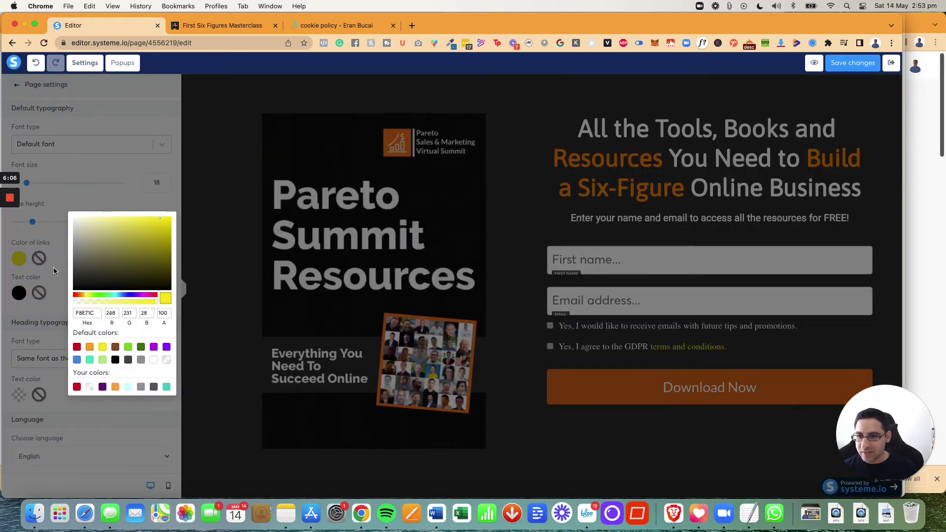
left_click(58, 262)
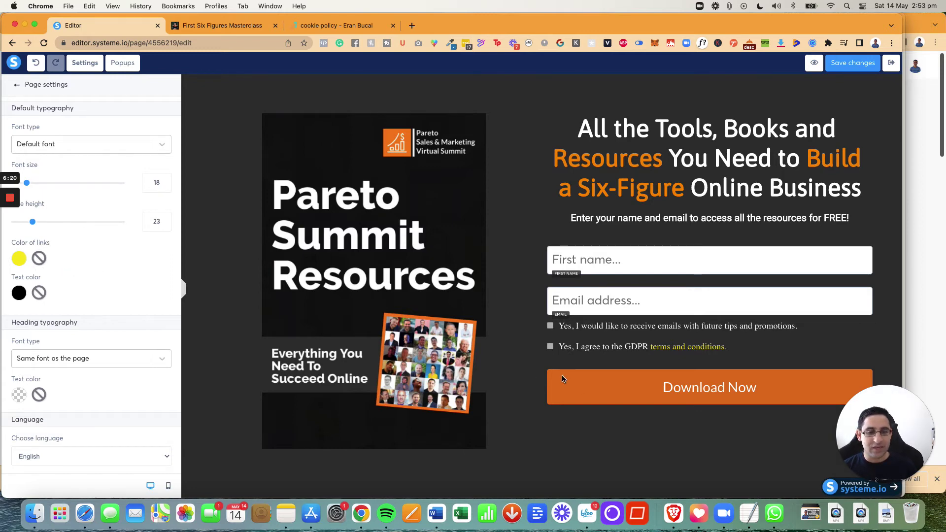
Save the page and preview it, entering 'test' as the first name.
left_click(843, 67)
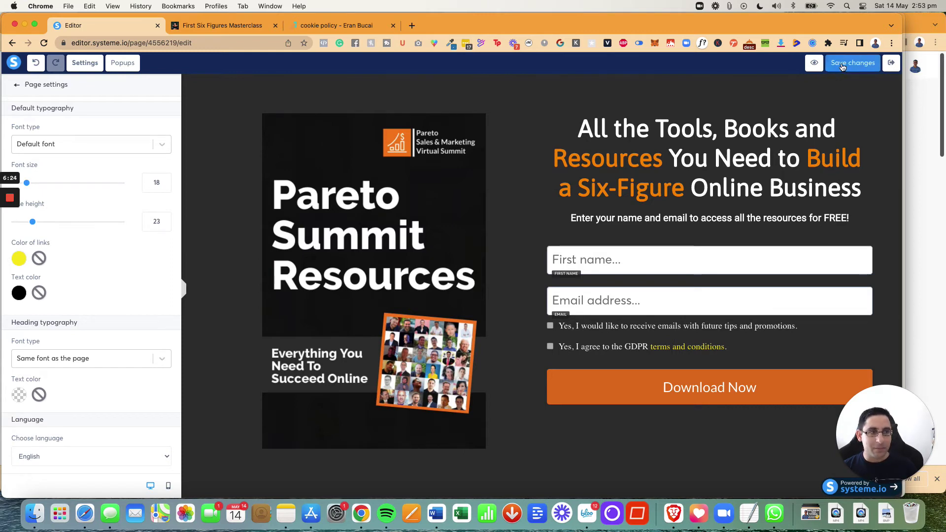
left_click(815, 64)
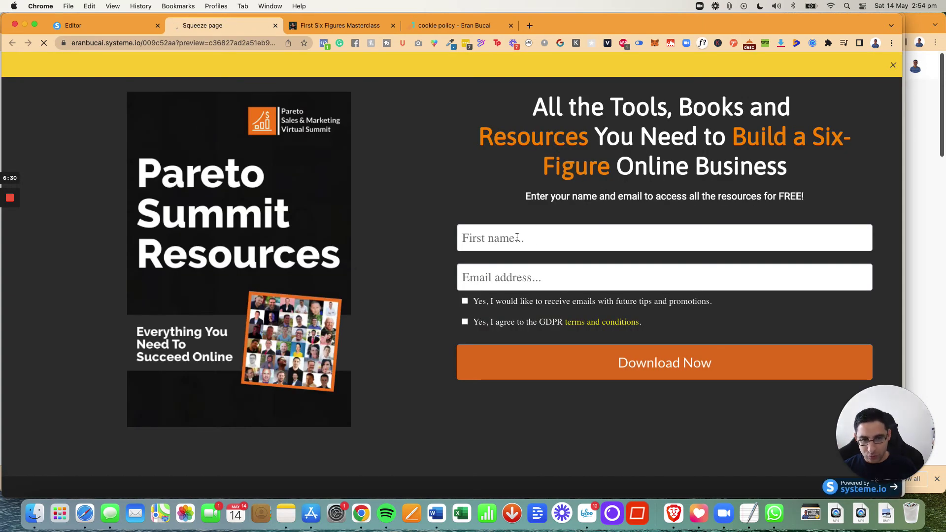
left_click(516, 238)
type("test")
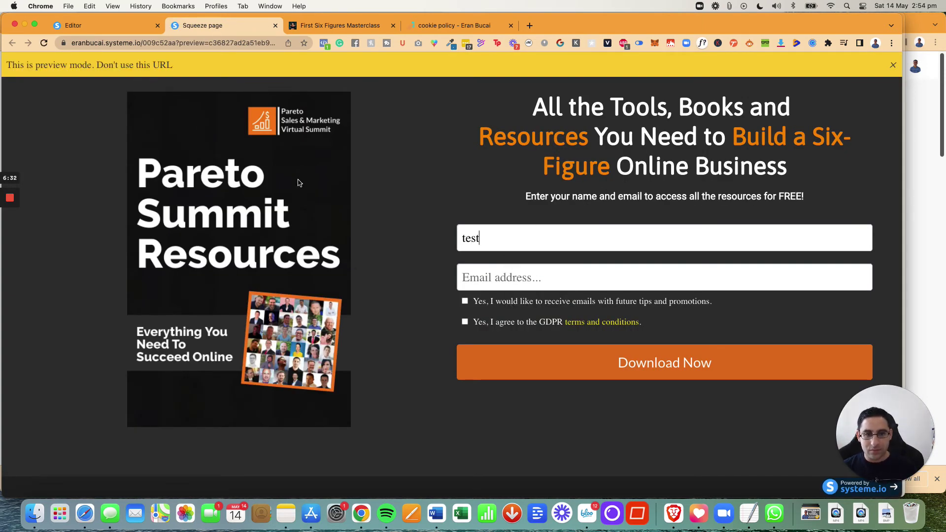
Confirm the Download Now button uses Send form and redirects to the next step.
left_click(132, 25)
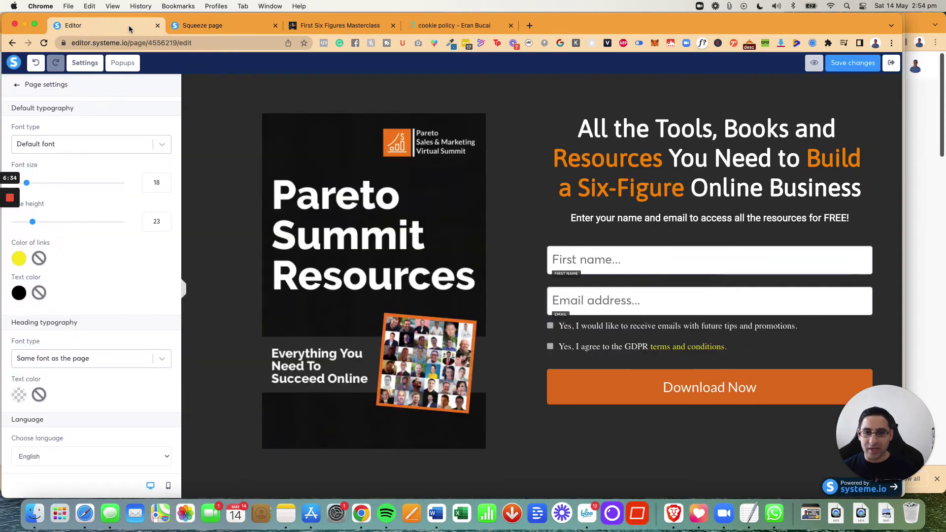
left_click(596, 389)
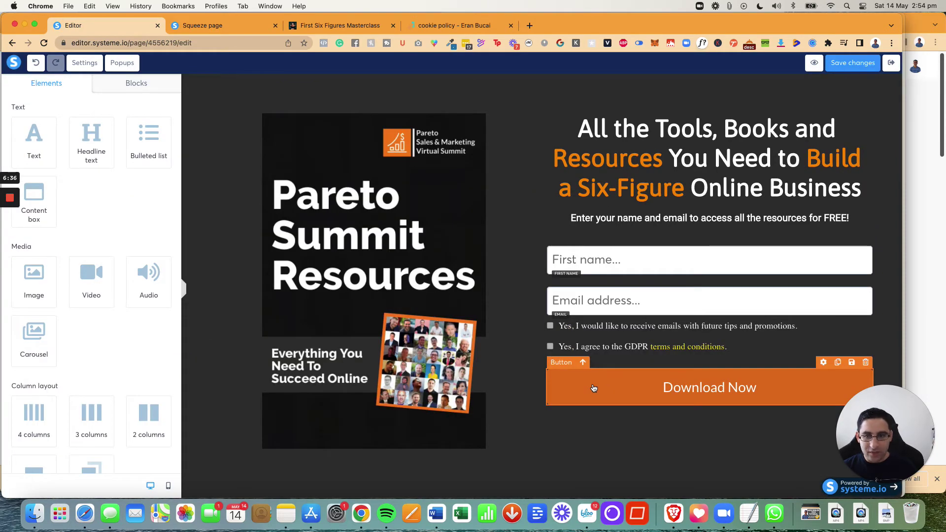
left_click(594, 389)
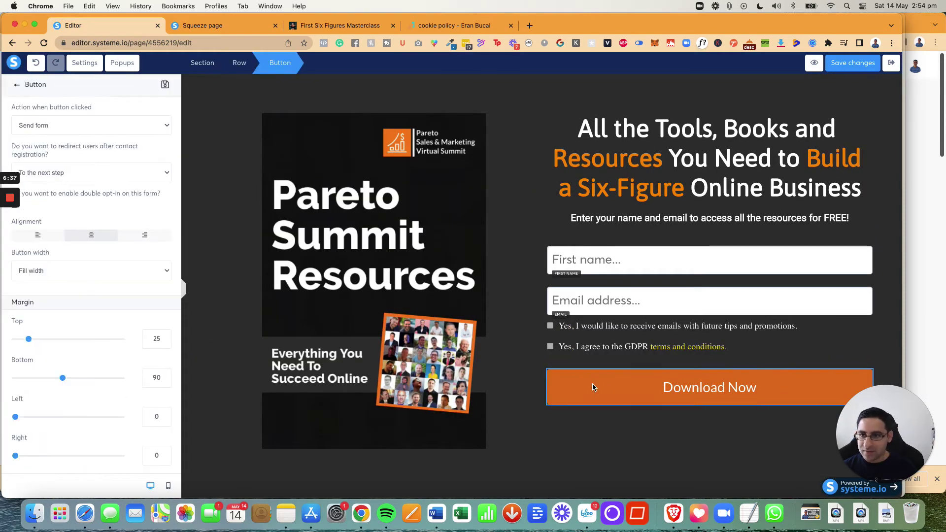
left_click(77, 130)
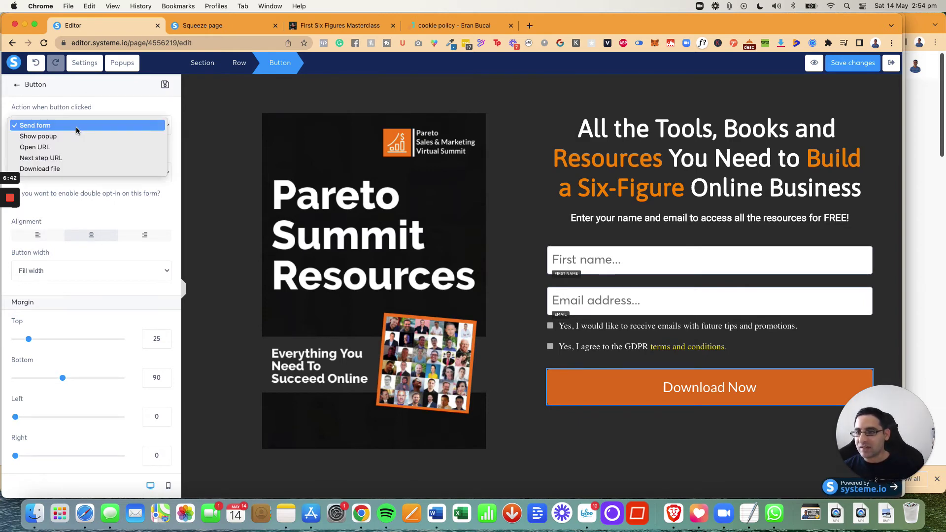
left_click(76, 126)
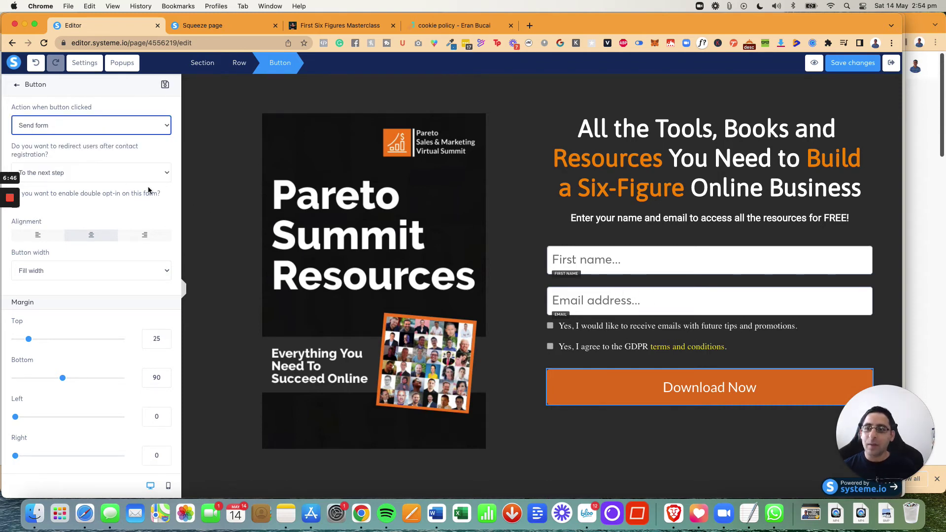
left_click(105, 173)
left_click(98, 173)
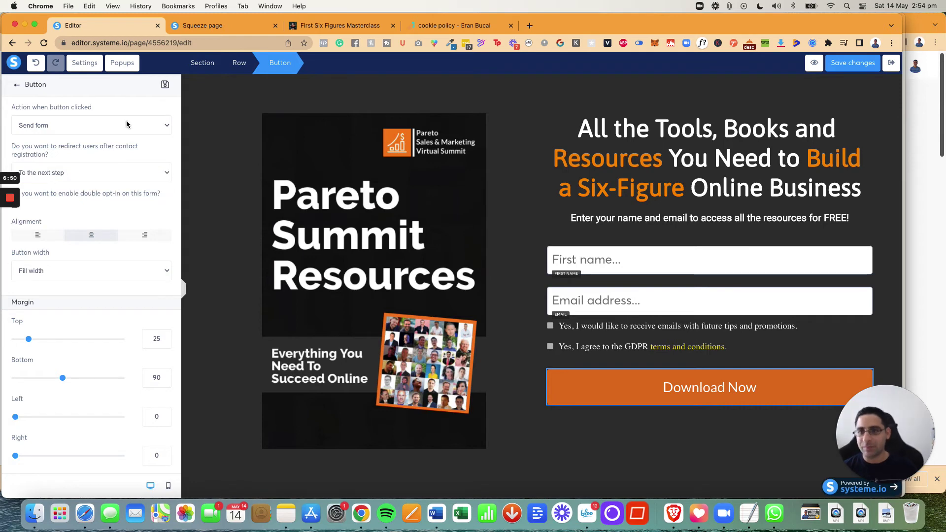
Submit the preview form with a saved email and both consent boxes left unticked.
left_click(204, 25)
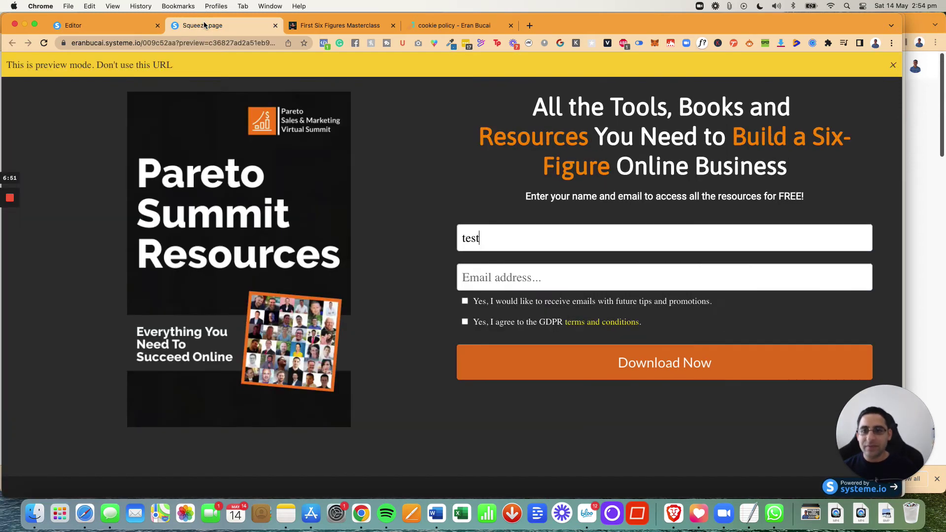
left_click(486, 279)
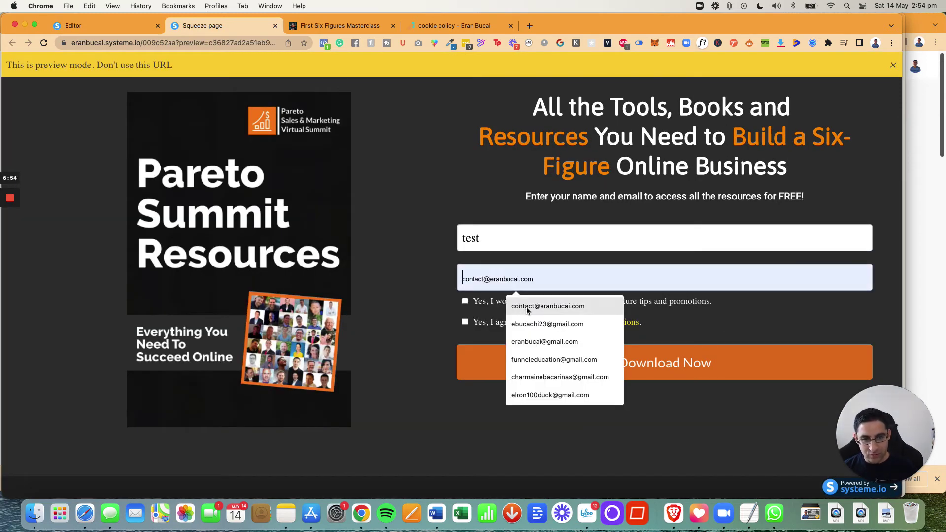
left_click(541, 324)
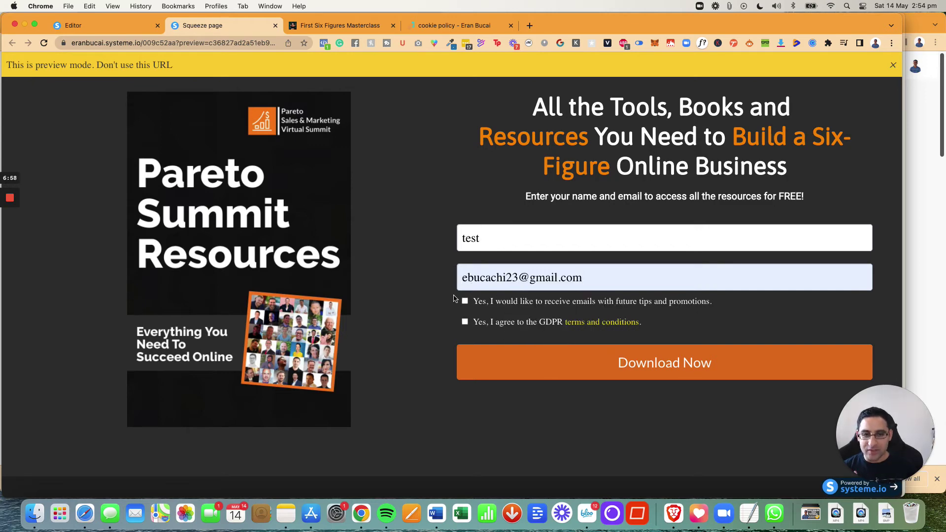
left_click(592, 365)
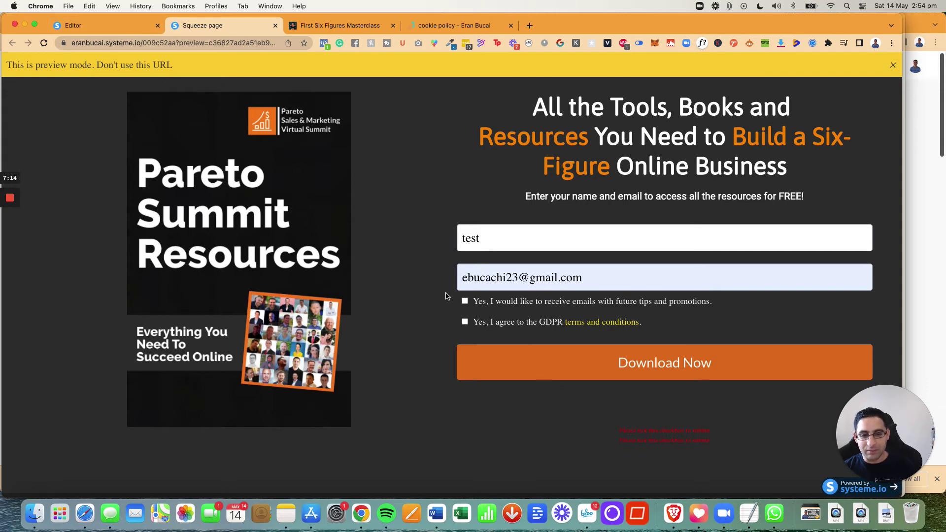
Reword the marketing checkbox's untick message to ask users to confirm they want to receive emails.
left_click(115, 26)
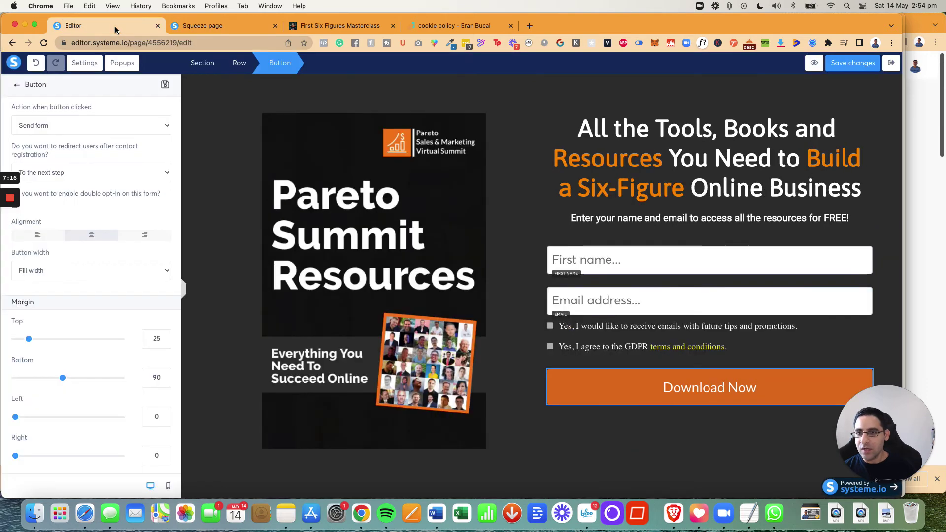
left_click(618, 328)
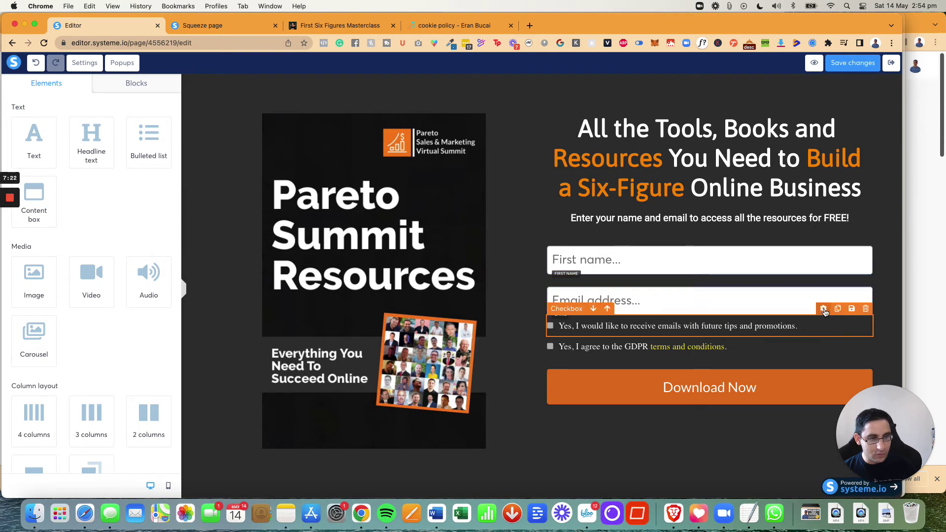
left_click(826, 321)
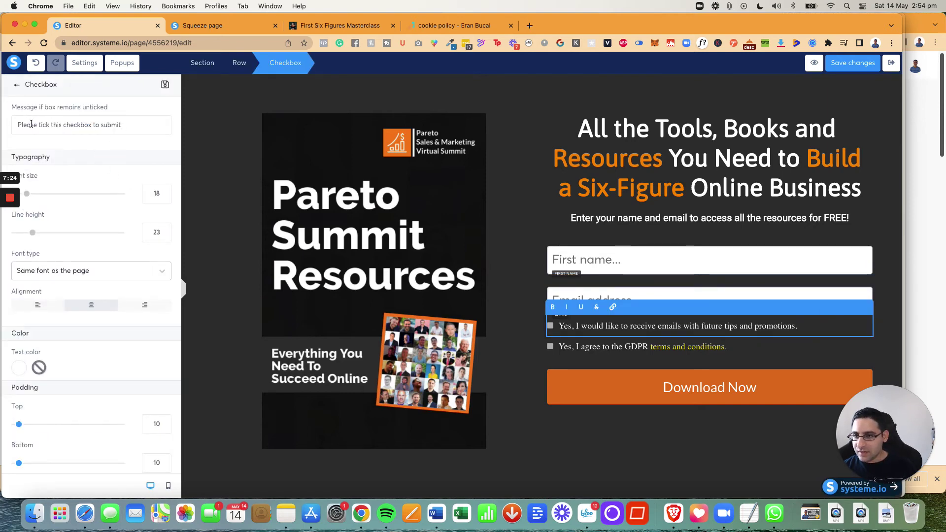
left_click(49, 125)
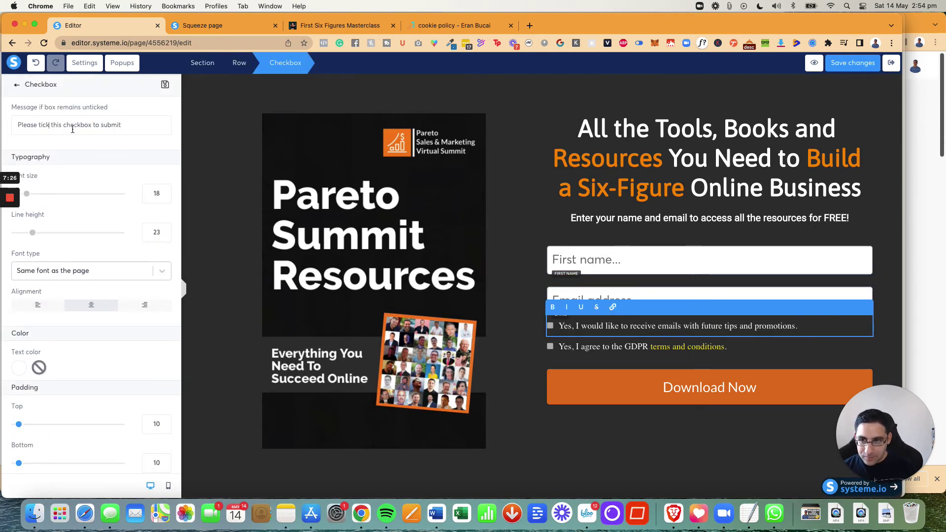
type("to confirm")
type(" r")
type("ou want to receive em")
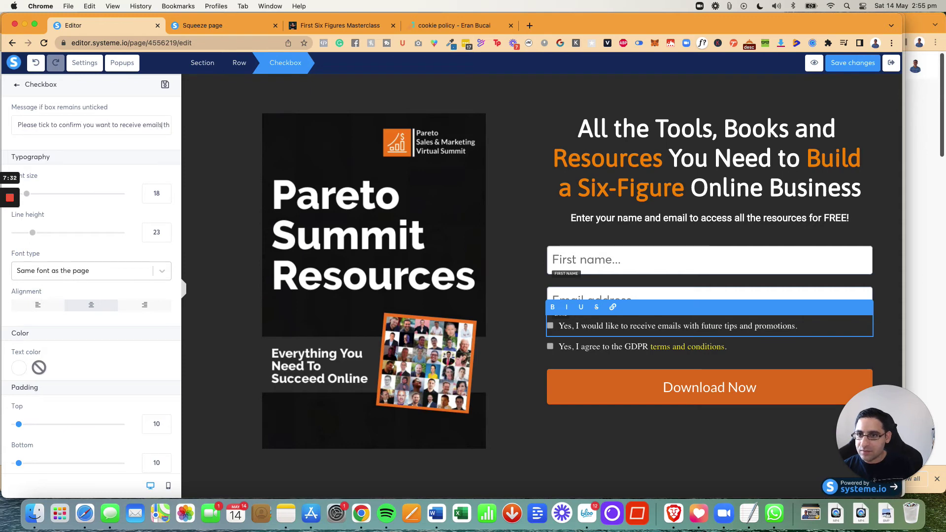
type("ails")
key("super+shift+Right")
key("BackSpace")
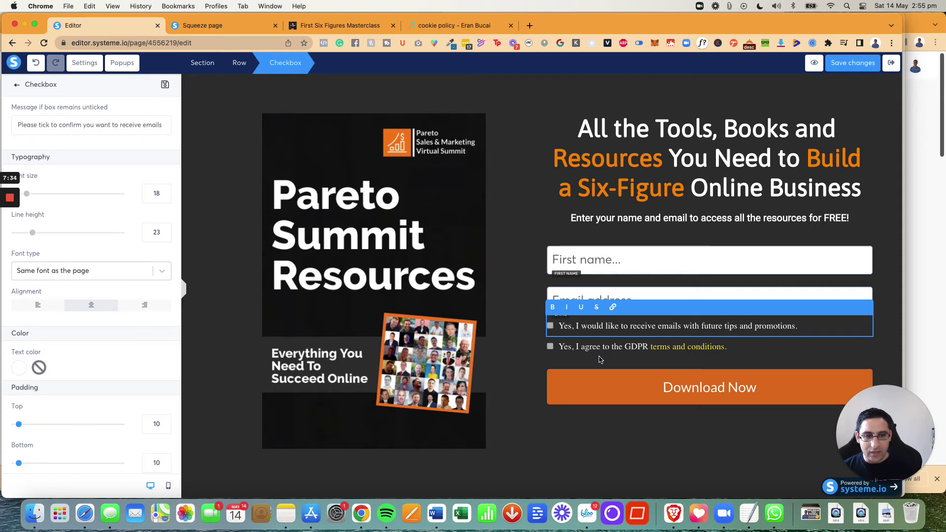
left_click(618, 350)
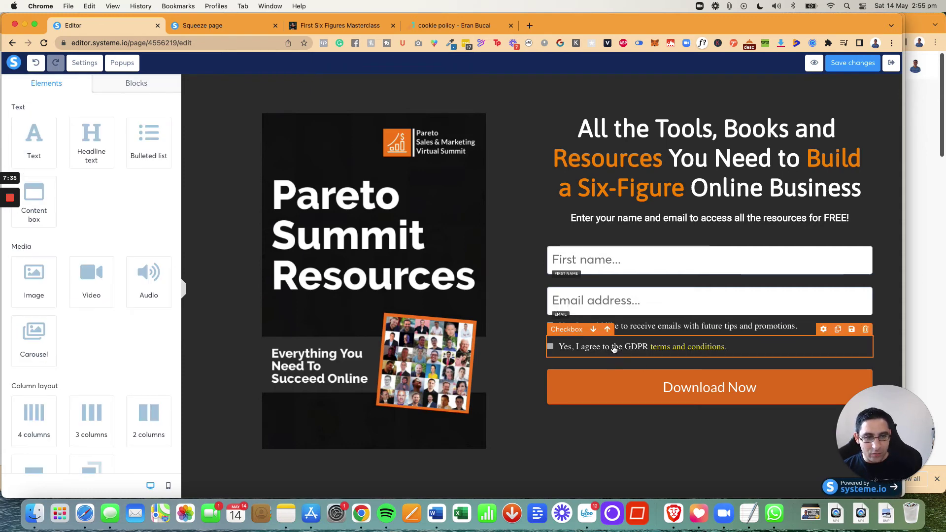
Change the GDPR untick message to 'Please tick this checkbox to confirm your agree to the terms and conditions'.
left_click(826, 339)
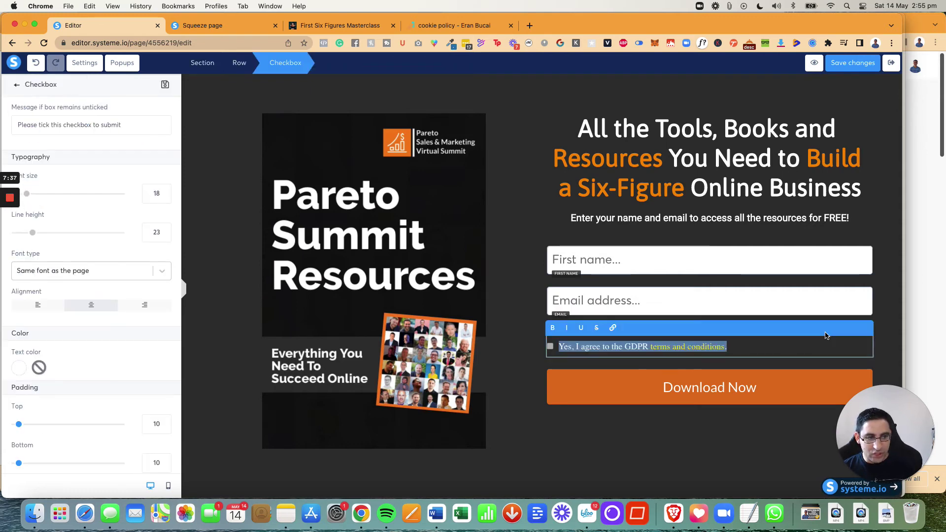
left_click(63, 125)
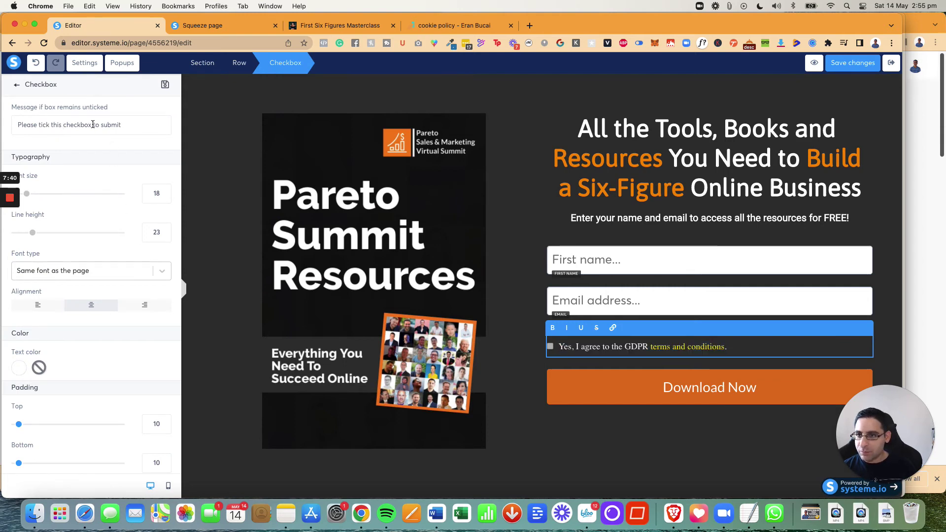
left_click(96, 124)
type("to confirm ")
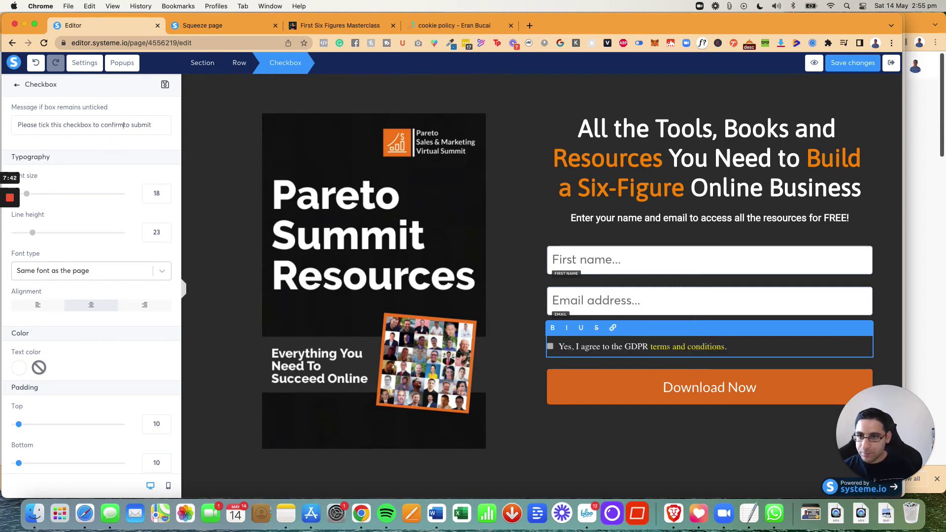
type("your agree")
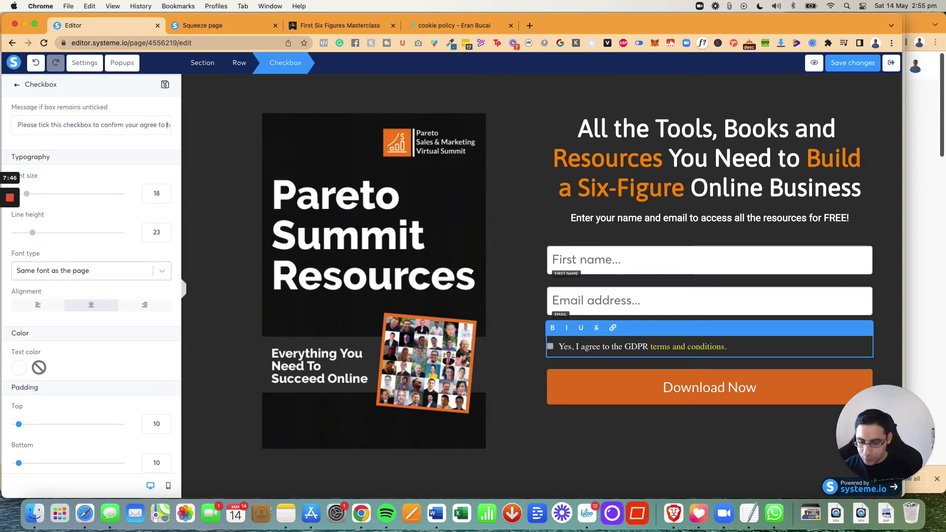
type(" to the terms an")
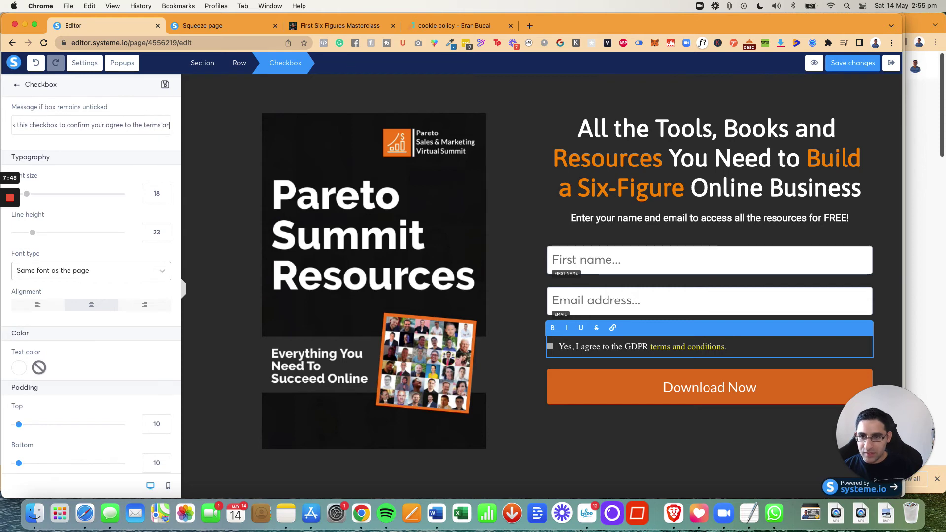
type("d conditions")
left_click(157, 143)
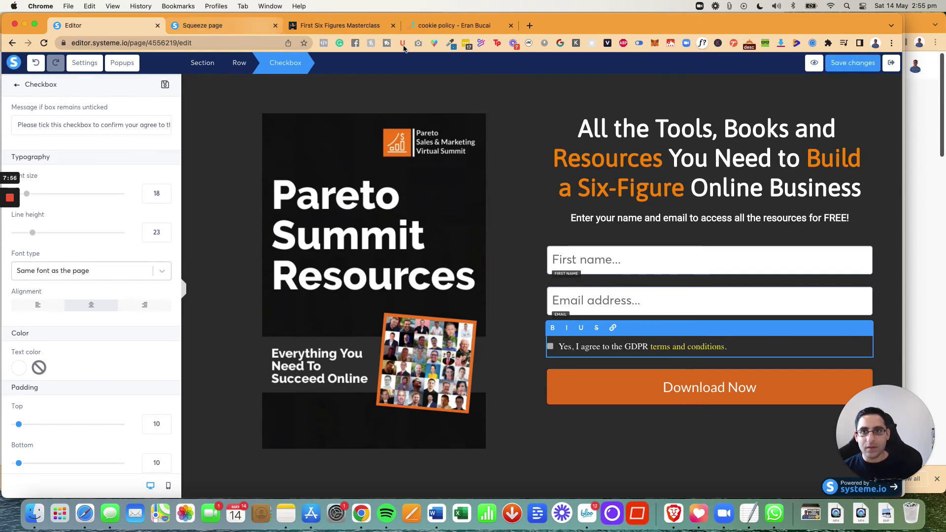
Refill the preview form with first name 'test' and a saved email, then submit unticked.
left_click(228, 28)
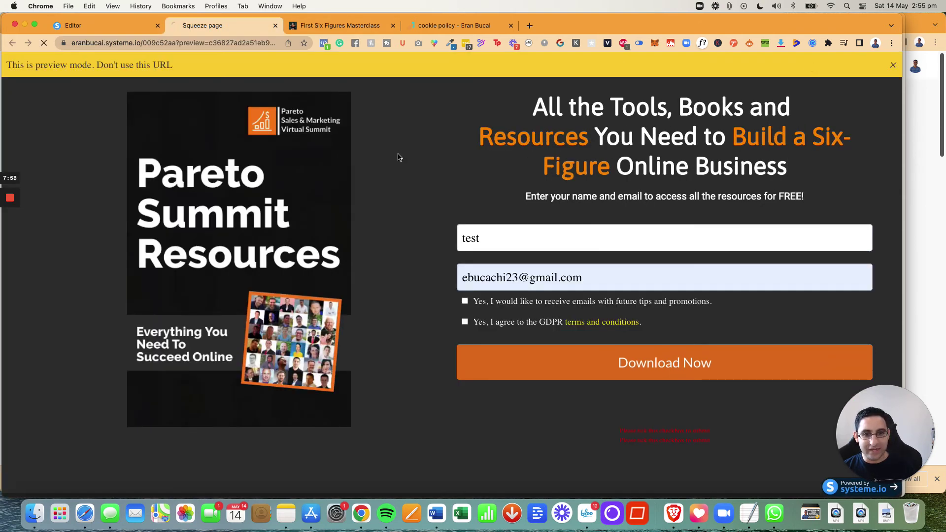
left_click(488, 243)
type("tete")
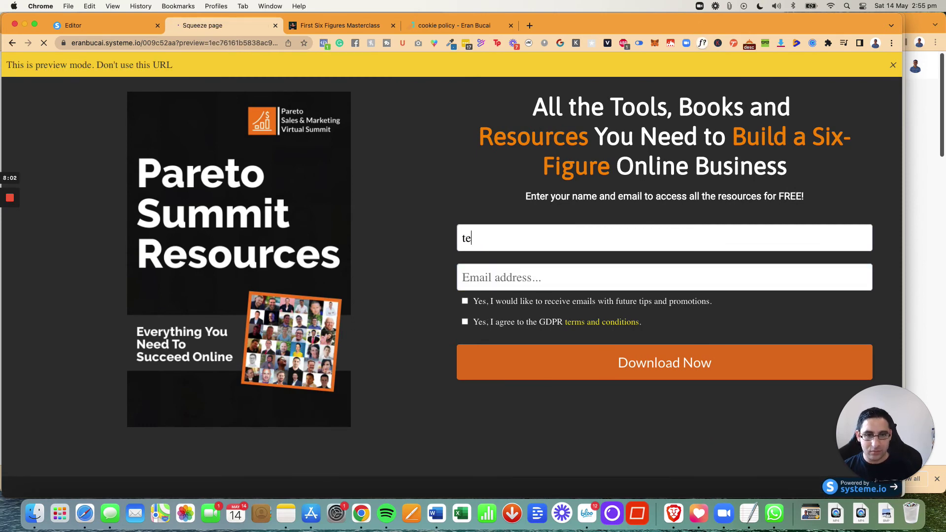
key("BackSpace")
key("BackSpace")
type("st")
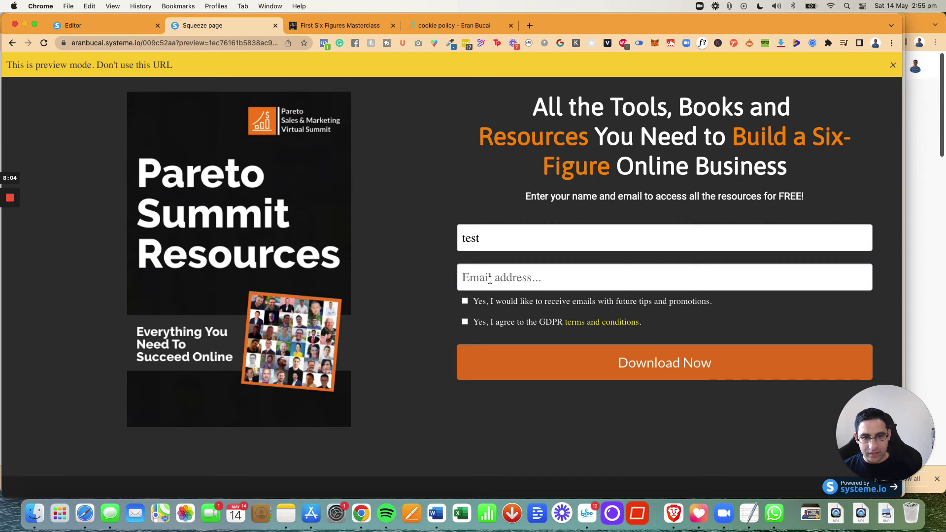
left_click(489, 279)
left_click(527, 323)
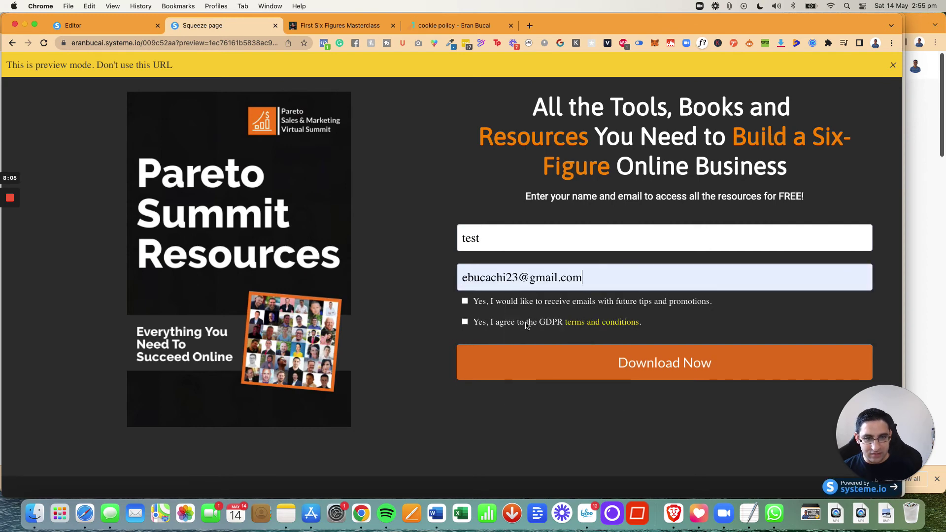
left_click(589, 361)
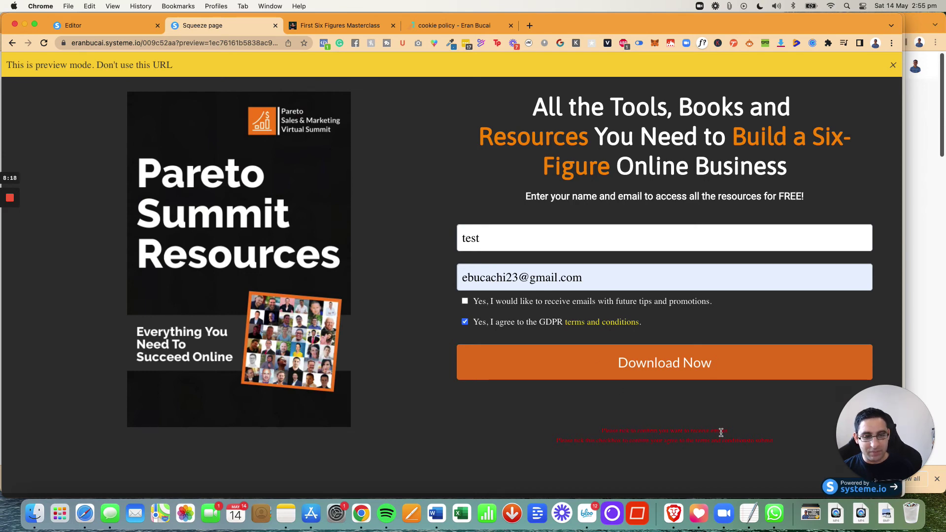
Tick the marketing and GDPR boxes and submit the form successfully.
left_click(606, 372)
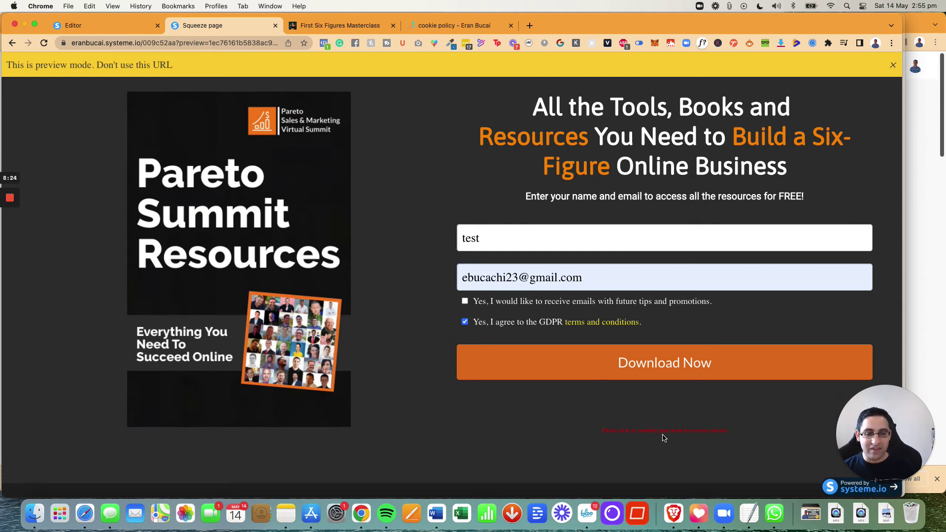
left_click(465, 322)
left_click(464, 301)
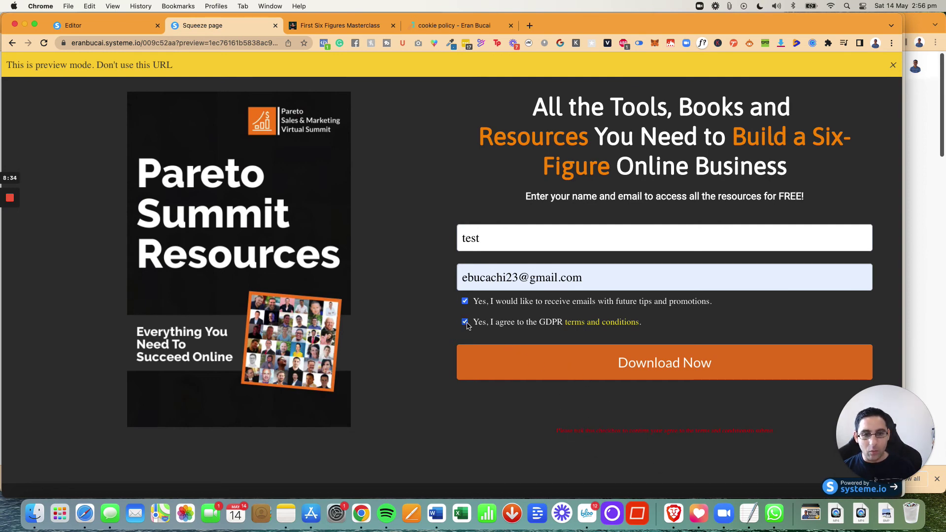
left_click(563, 368)
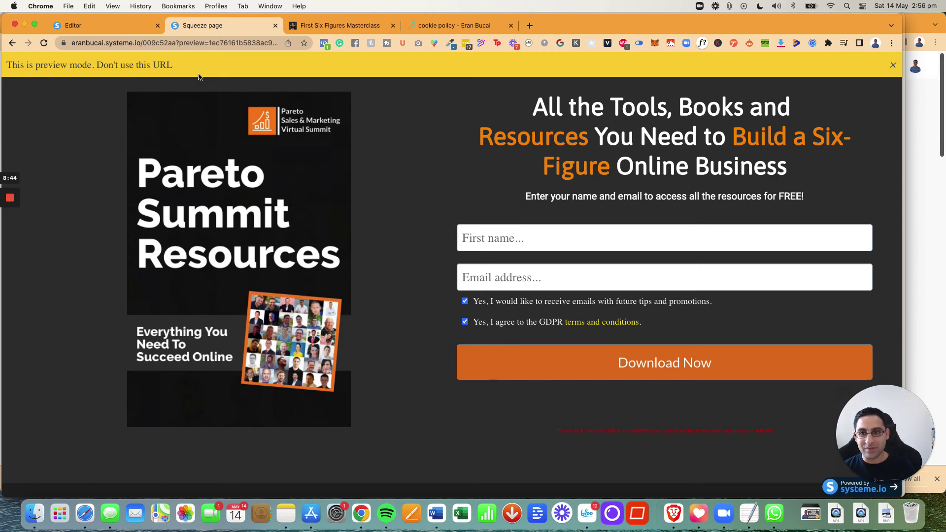
Leave the Checkbox settings panel in the editor to show the Elements list.
left_click(132, 27)
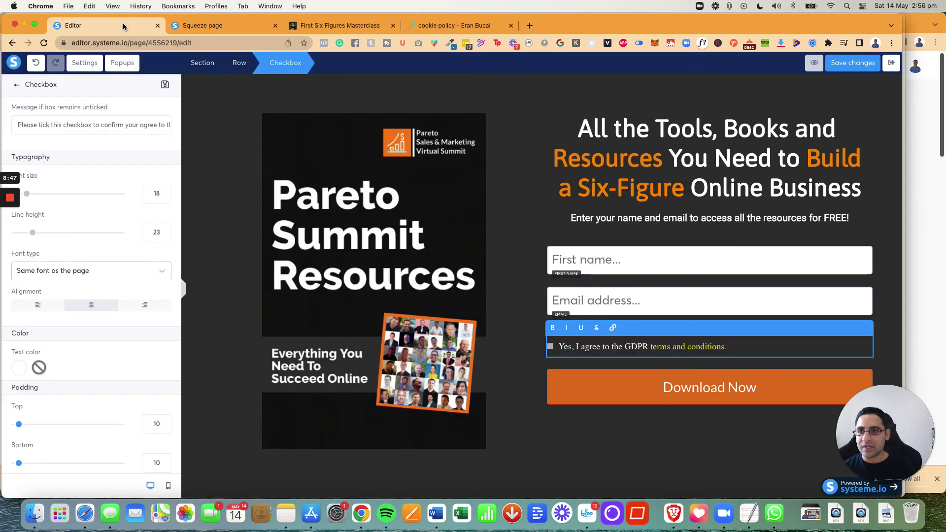
left_click(16, 84)
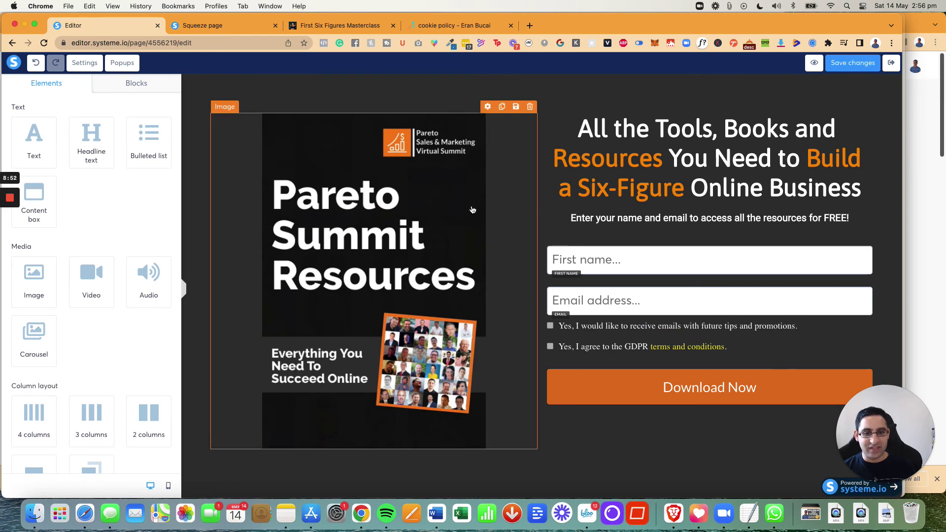
scroll(469, 209, "down", 2)
scroll(468, 208, "up", 2)
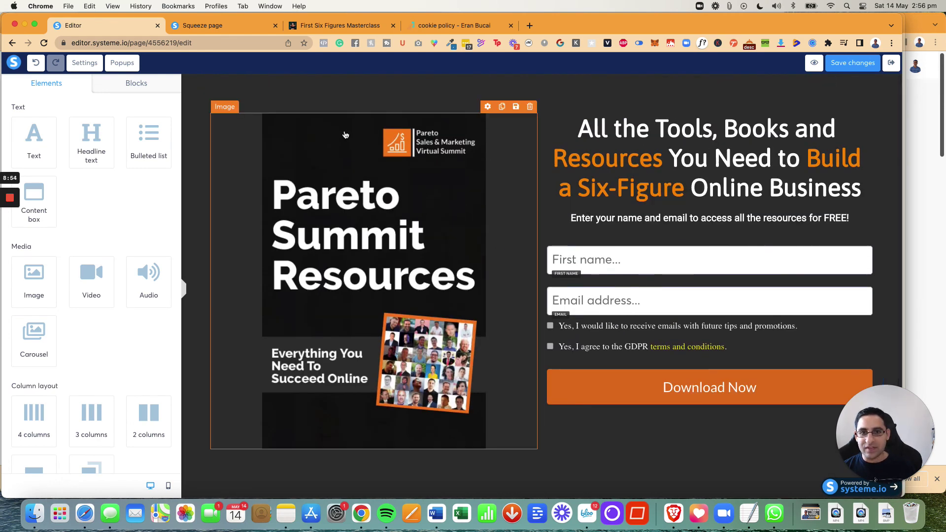